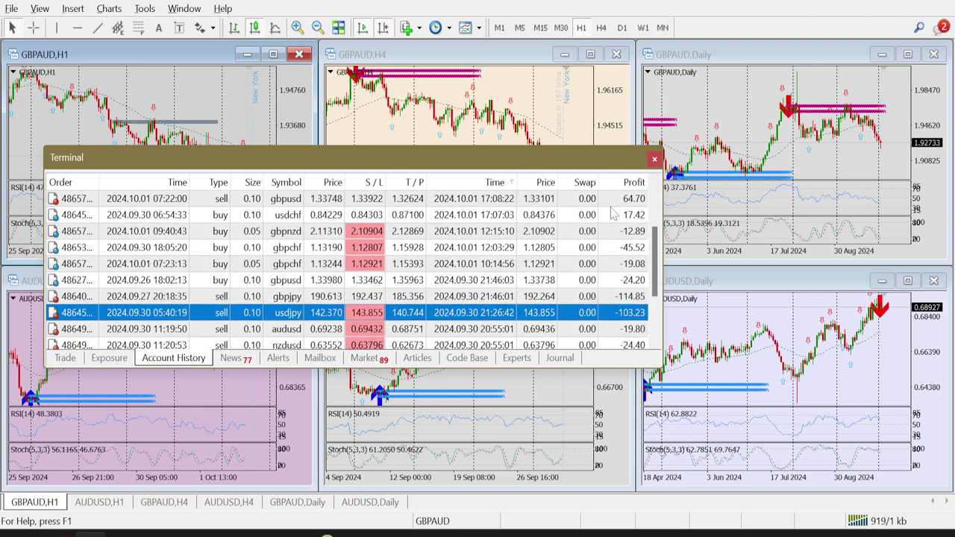
Step: Review the closed trades in the account history, from the usdjpy sell up to the most recent orders, and close the terminal window
{"action": "key", "text": "Up"}
{"action": "key", "text": "Up"}
{"action": "key", "text": "Up"}
{"action": "key", "text": "Up"}
{"action": "key", "text": "Up"}
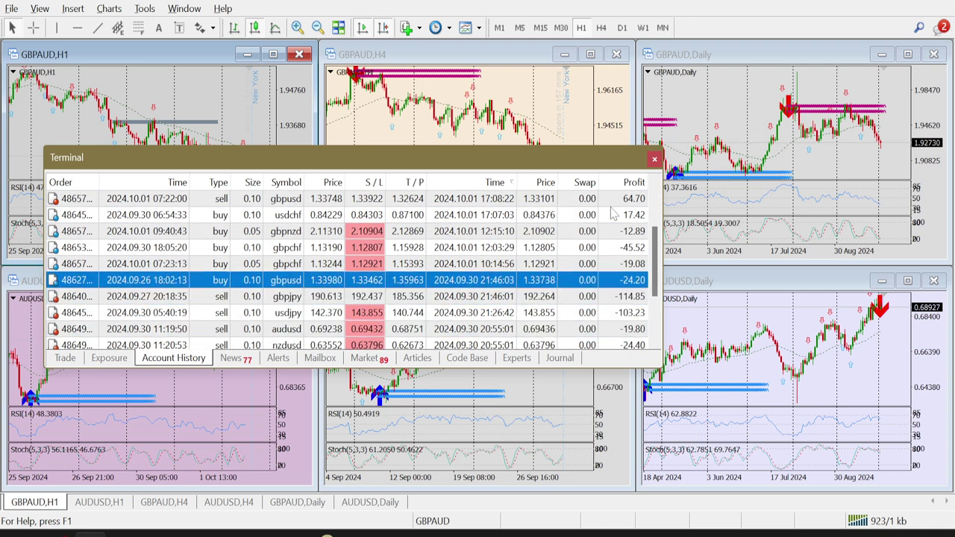
{"action": "key", "text": "Up"}
{"action": "key", "text": "Up"}
{"action": "key", "text": "Up"}
{"action": "key", "text": "Up"}
{"action": "key", "text": "Up"}
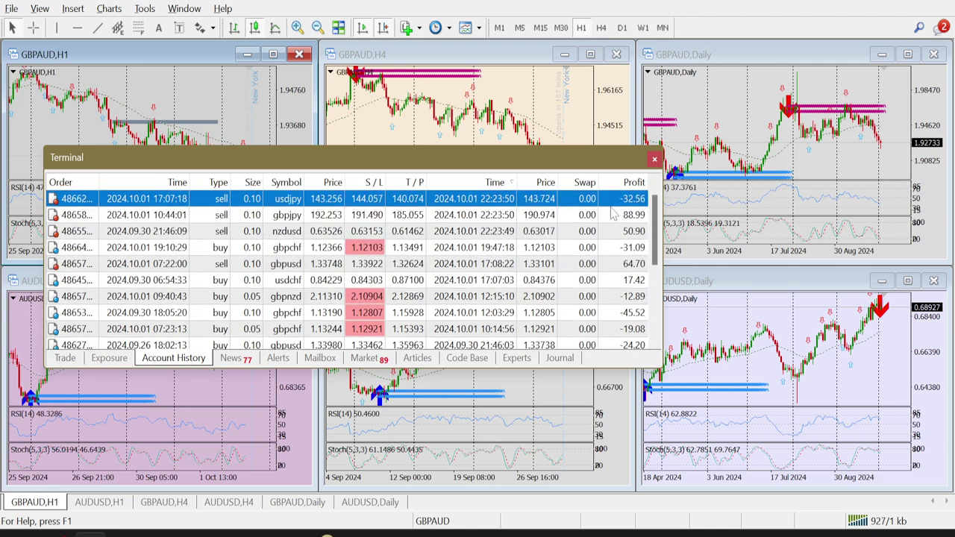
{"action": "key", "text": "Down"}
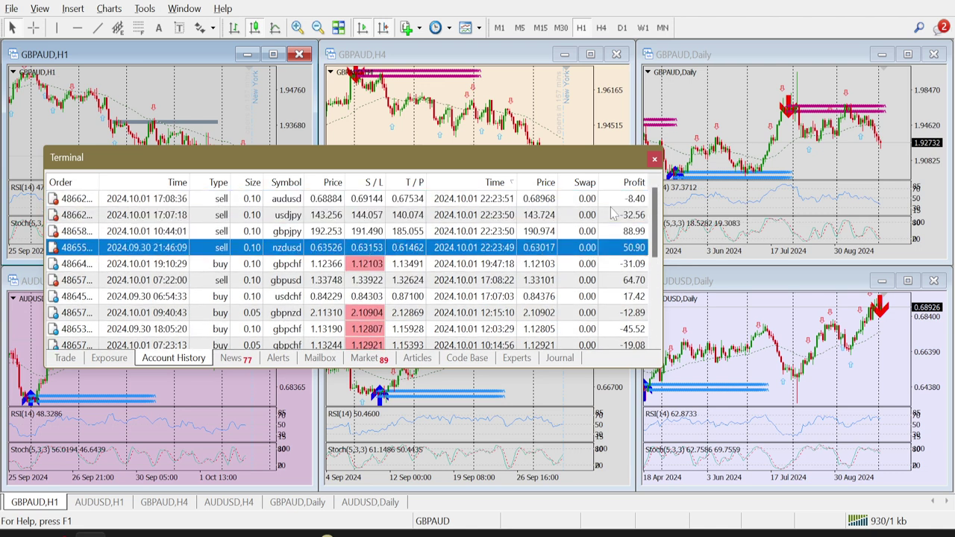
{"action": "key", "text": "Up"}
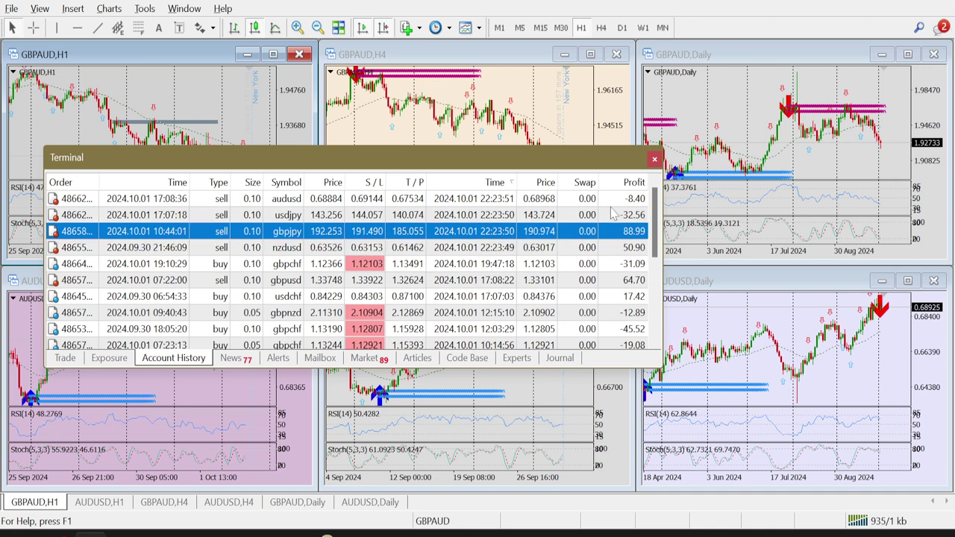
{"action": "key", "text": "Down"}
{"action": "key", "text": "Up"}
{"action": "left_click", "coordinate": [655, 158]}
Step: Load the GBPAUD chart profile and extend the grey level lines on the AUDUSD and GBPAUD H1 charts past the latest candles
{"action": "left_click", "coordinate": [432, 521]}
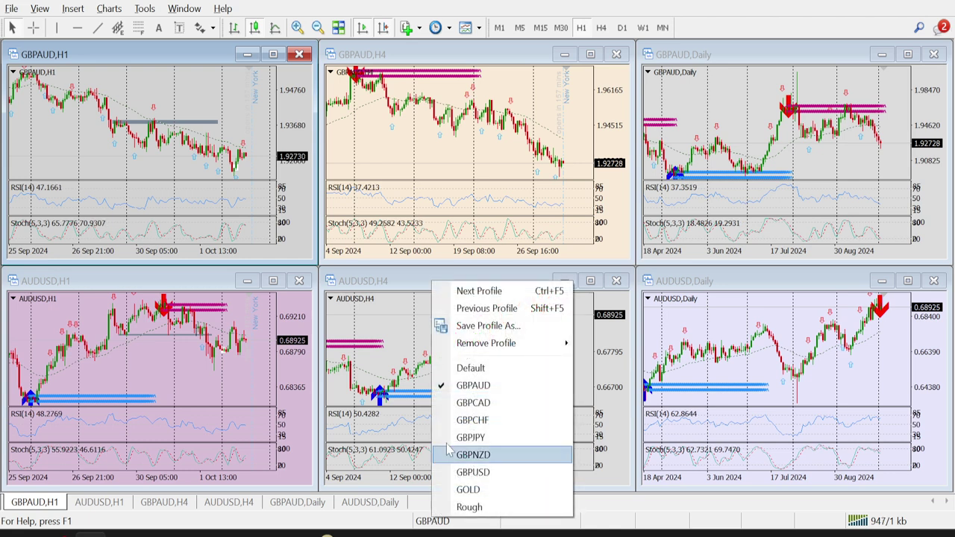
{"action": "left_click", "coordinate": [470, 386]}
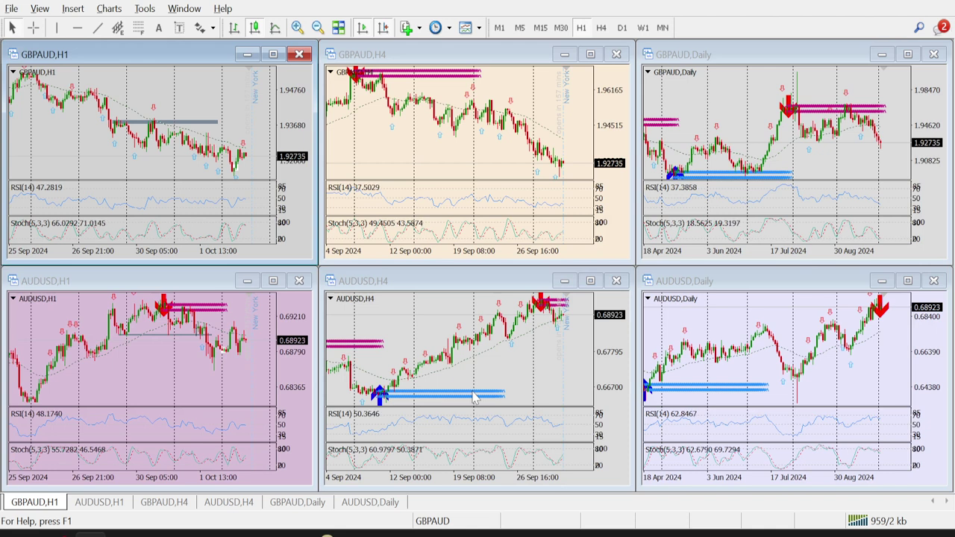
{"action": "left_click", "coordinate": [216, 366]}
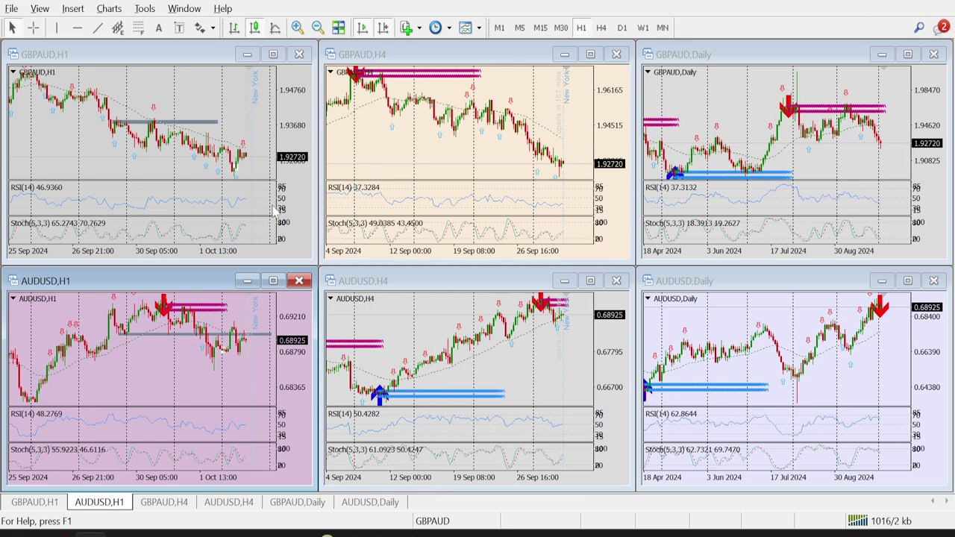
{"action": "left_click", "coordinate": [215, 129]}
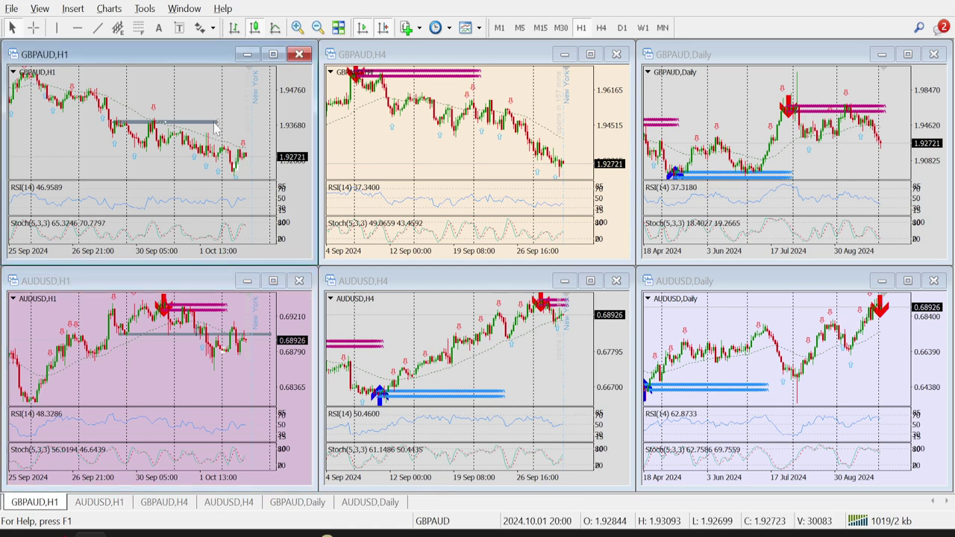
{"action": "left_click_drag", "start_coordinate": [214, 126], "coordinate": [269, 134]}
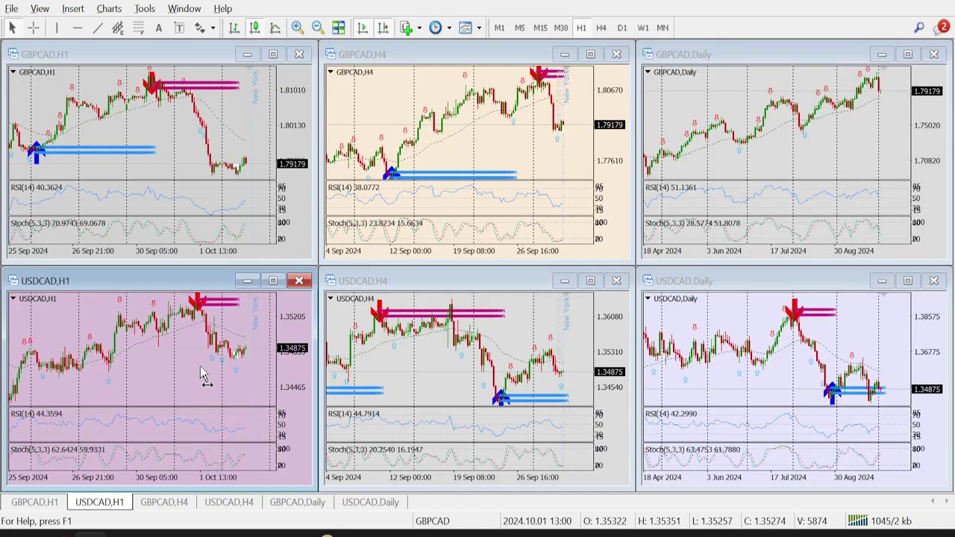
Step: Compare the lows, highs and Stochastic readings of GBPCAD and USDCAD on their H1, daily and H4 charts
{"action": "left_click", "coordinate": [86, 167]}
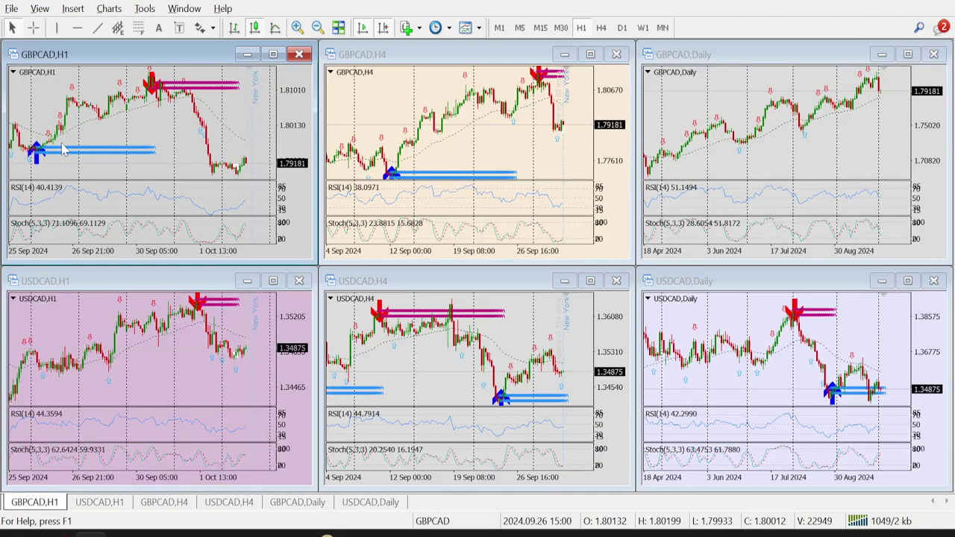
{"action": "left_click", "coordinate": [61, 321]}
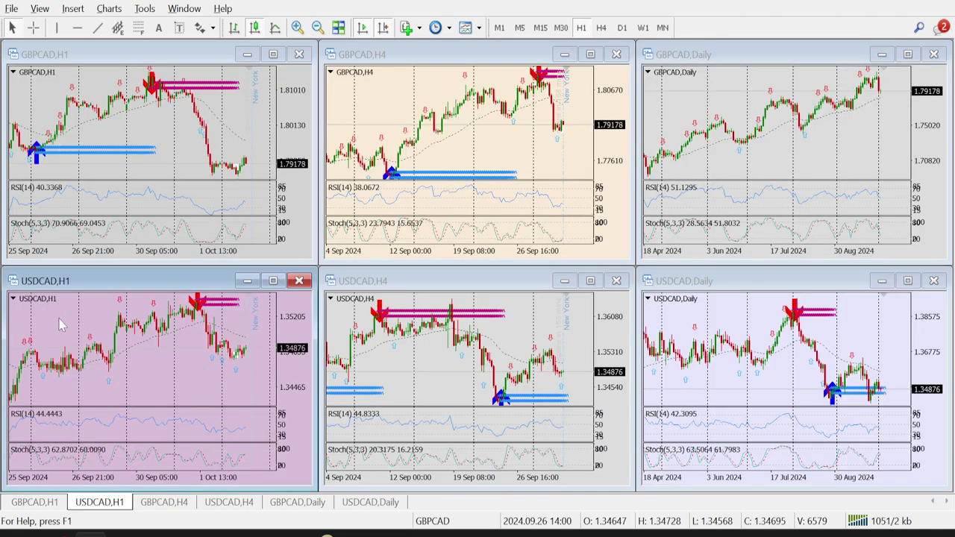
{"action": "left_click", "coordinate": [832, 400]}
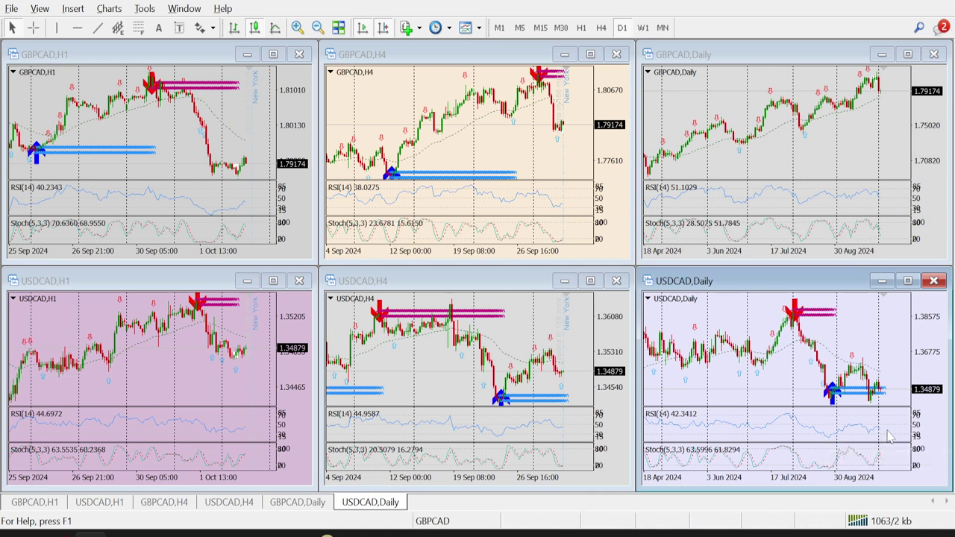
{"action": "left_click", "coordinate": [870, 104]}
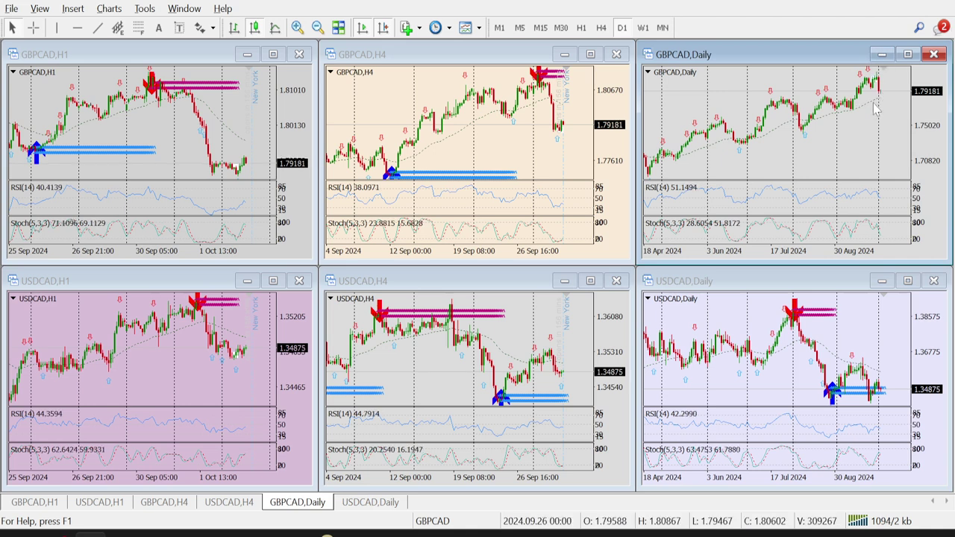
{"action": "left_click", "coordinate": [526, 171]}
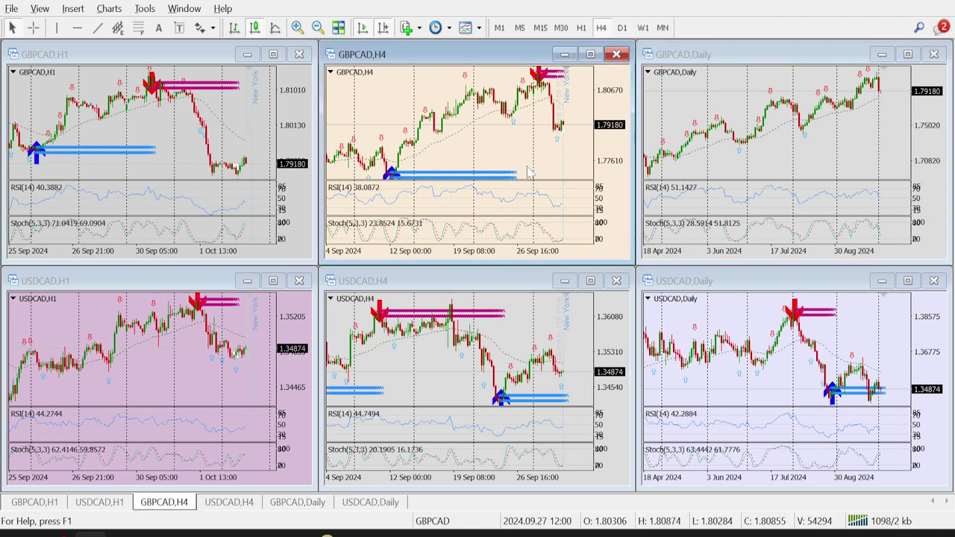
{"action": "left_click", "coordinate": [512, 358]}
{"action": "left_click", "coordinate": [550, 181]}
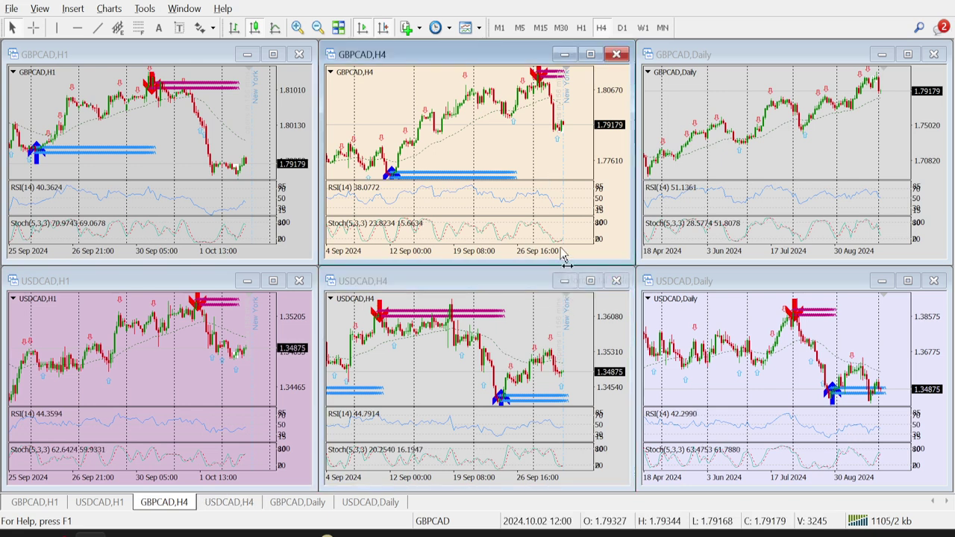
{"action": "mouse_move", "coordinate": [554, 212]}
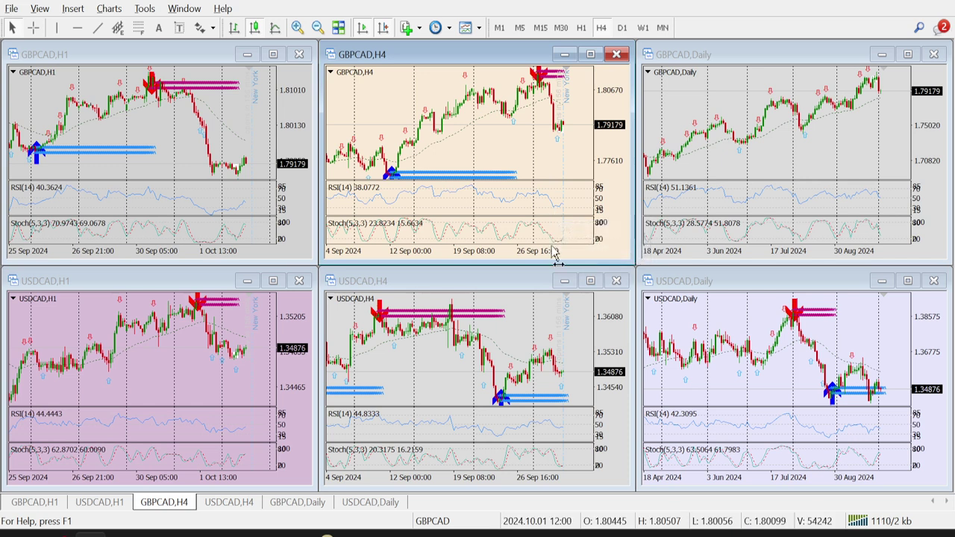
{"action": "mouse_move", "coordinate": [555, 251]}
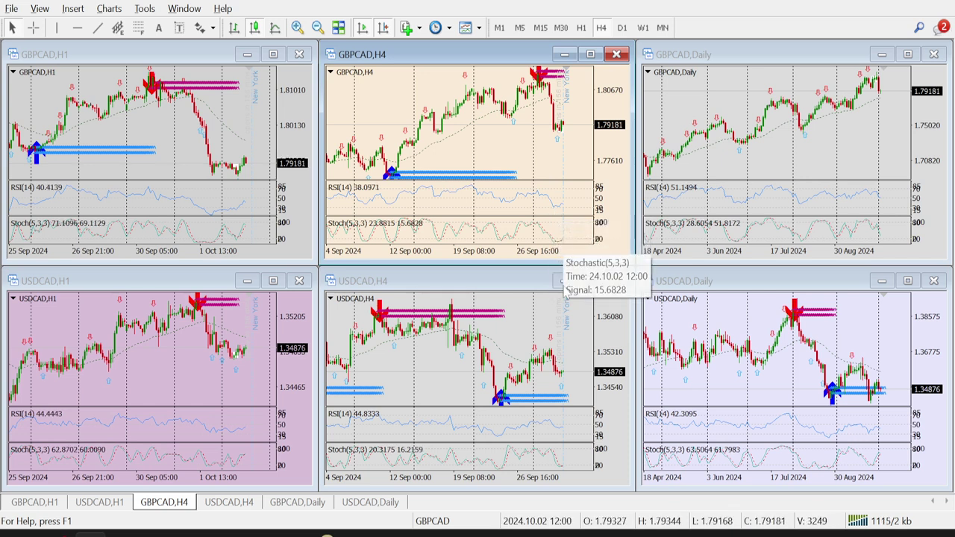
{"action": "left_click", "coordinate": [556, 477]}
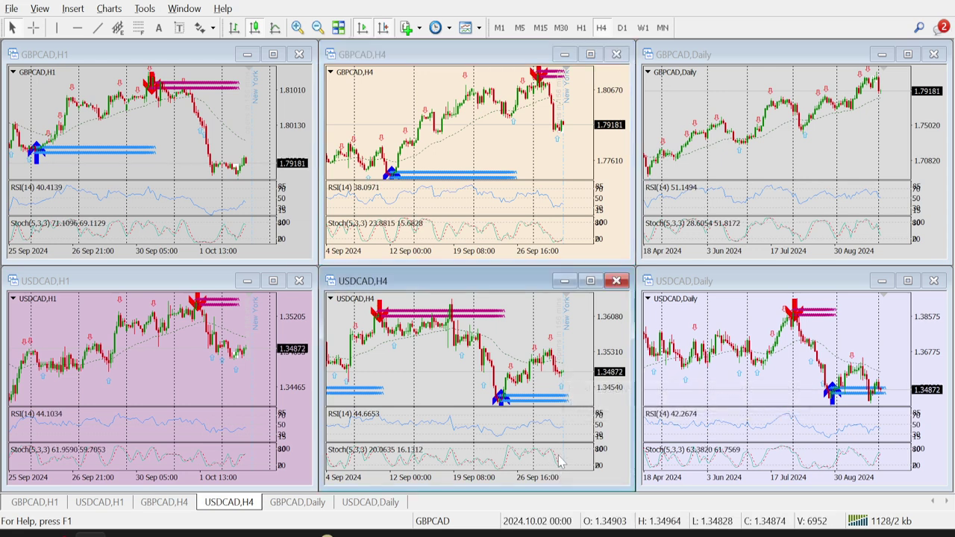
Step: Check the latest GBPCAD and USDCAD price action on the H1 charts, cross-checking both daily charts for a buy entry
{"action": "left_click", "coordinate": [247, 367]}
{"action": "left_click", "coordinate": [229, 185]}
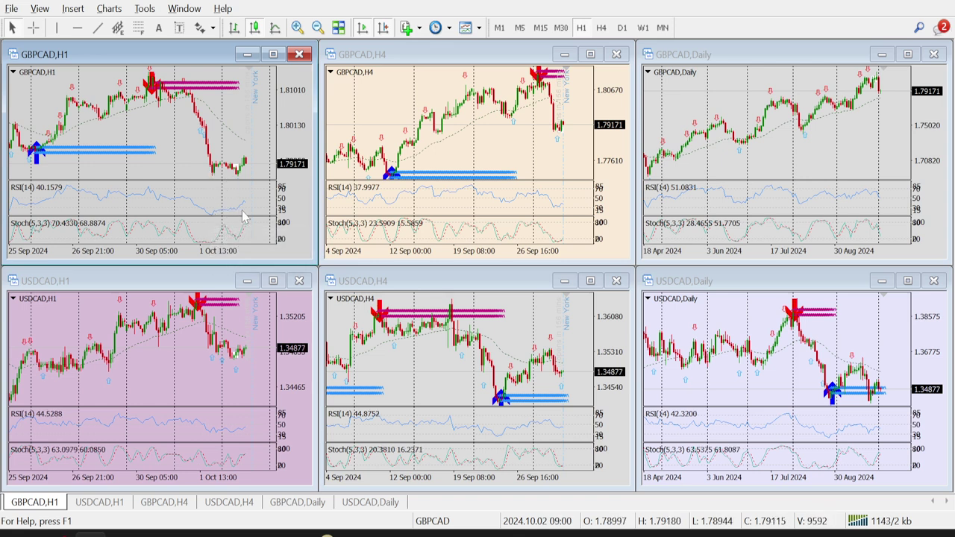
{"action": "left_click", "coordinate": [206, 403]}
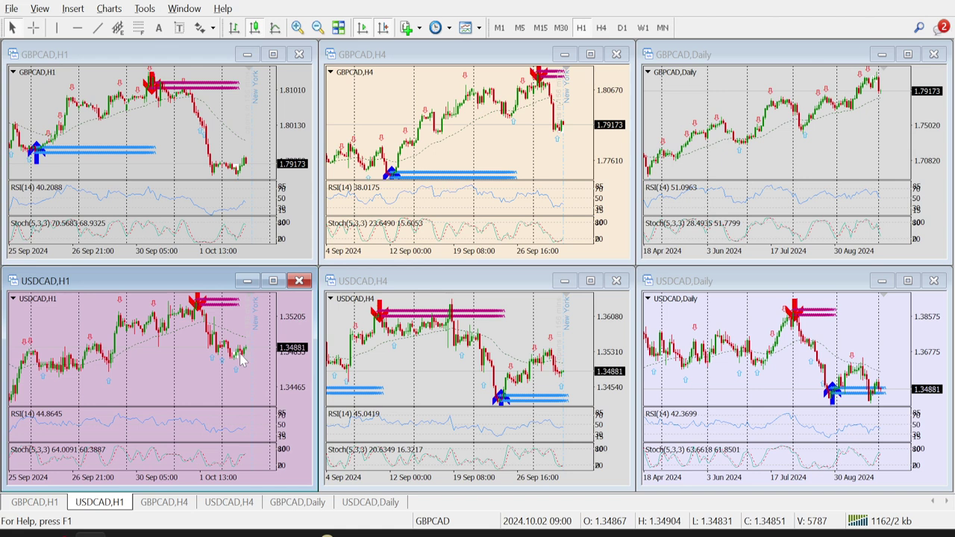
{"action": "left_click", "coordinate": [781, 369]}
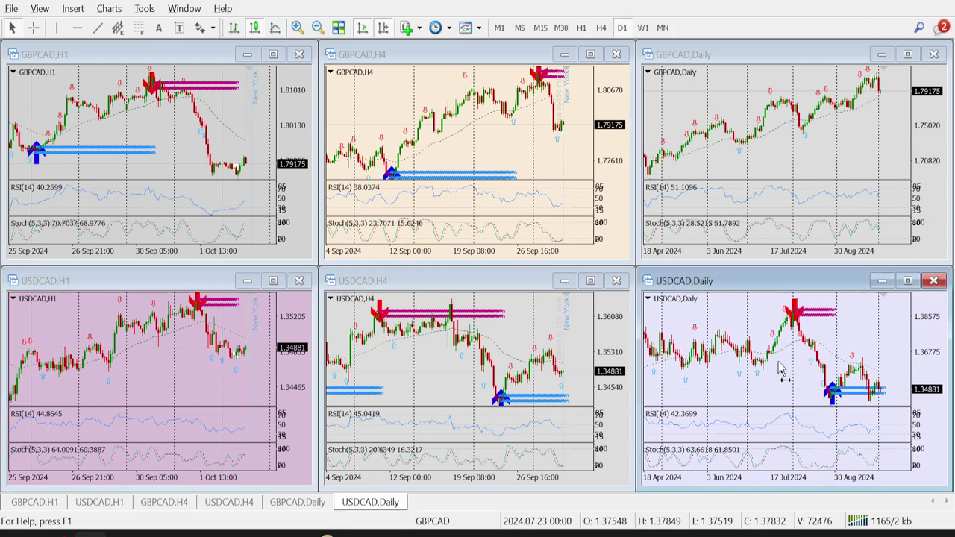
{"action": "left_click", "coordinate": [785, 177]}
{"action": "left_click", "coordinate": [282, 375]}
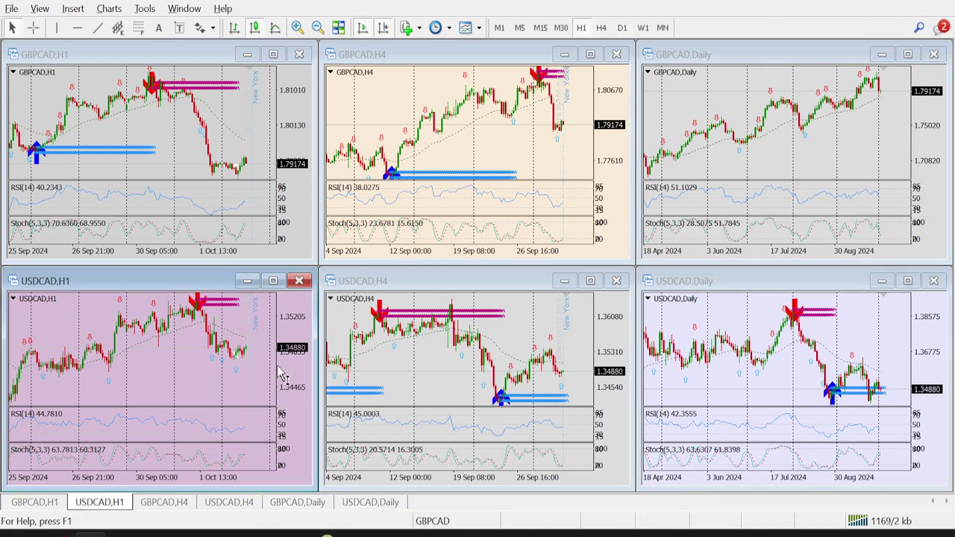
{"action": "left_click", "coordinate": [214, 132]}
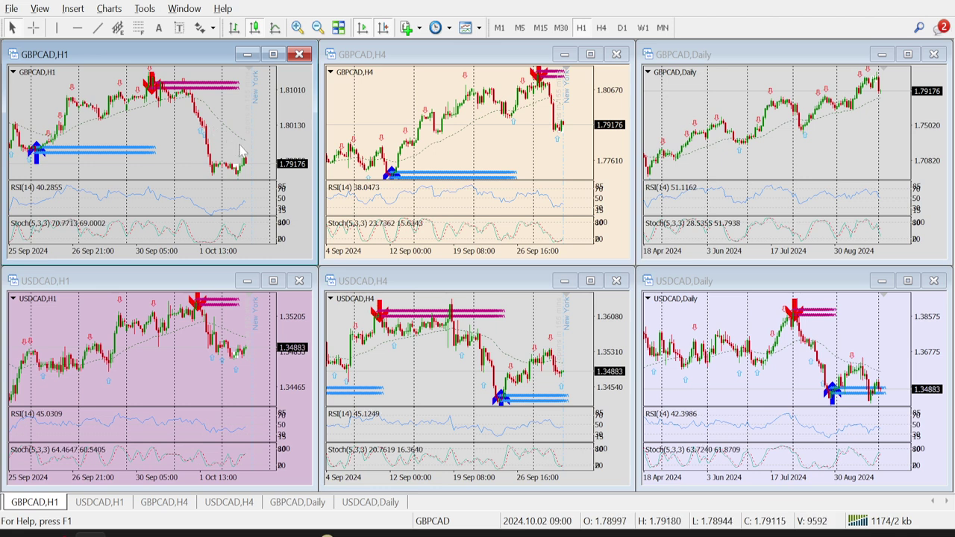
{"action": "mouse_move", "coordinate": [246, 146]}
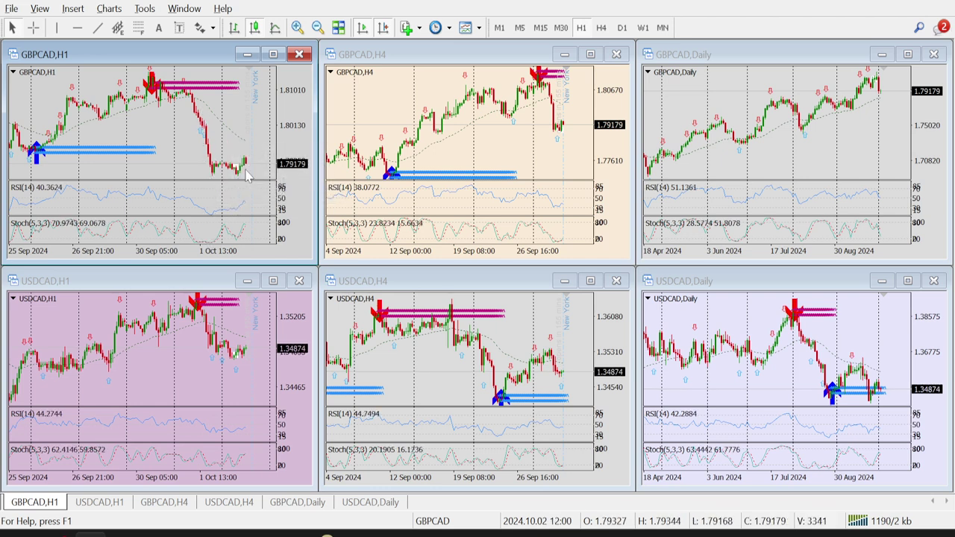
{"action": "left_click", "coordinate": [237, 365]}
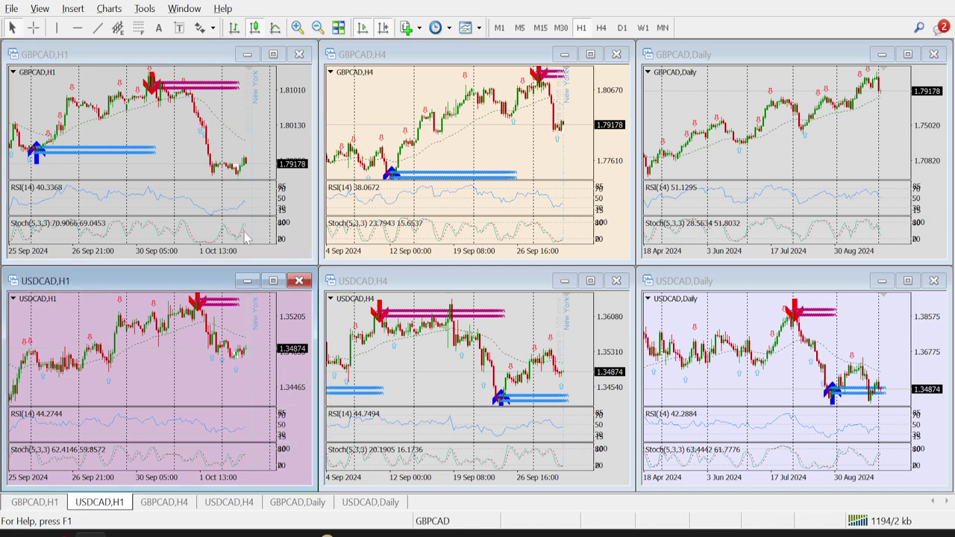
{"action": "left_click", "coordinate": [252, 164]}
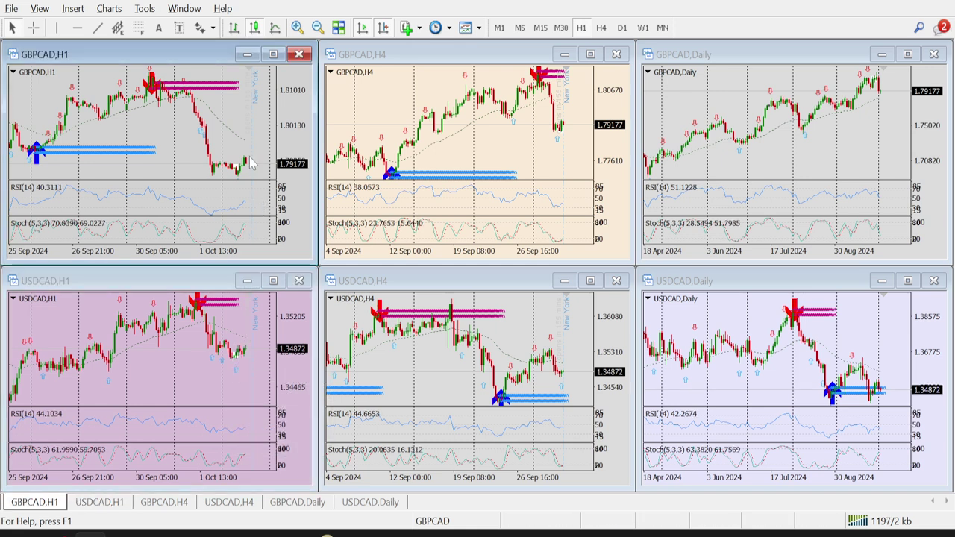
Step: Buy 0.10 lots of GBPCAD at market with one-click trading on the H1 chart, and hide the trading panel
{"action": "key", "text": "alt+t"}
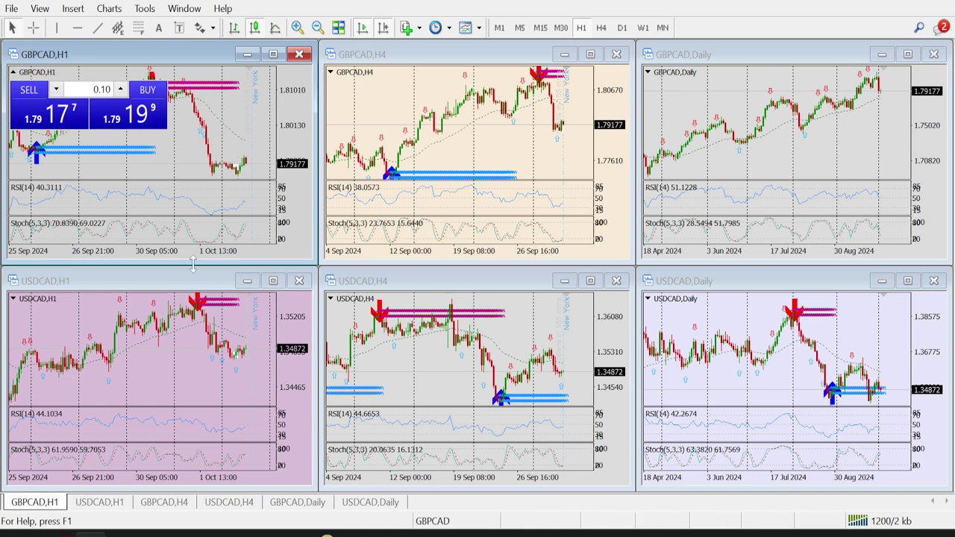
{"action": "key", "text": "alt+t"}
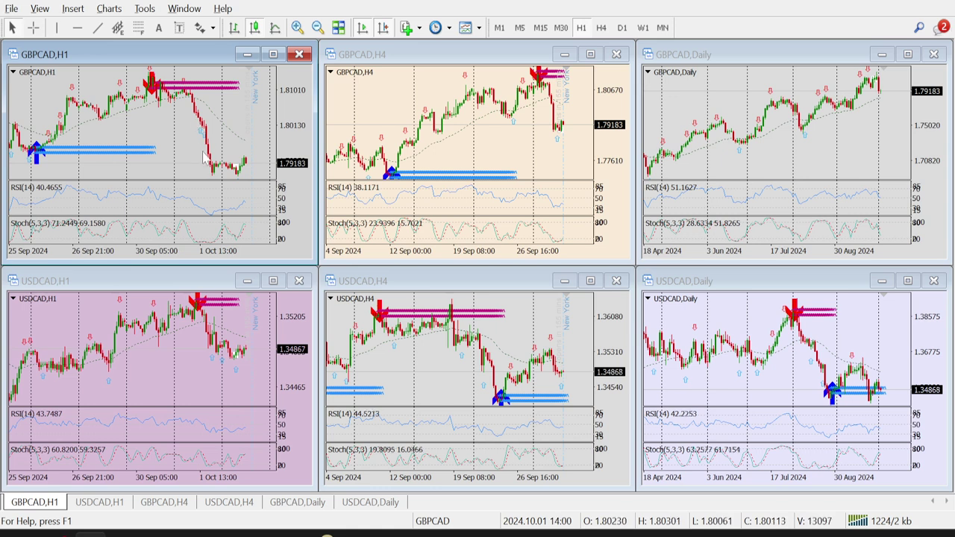
{"action": "key", "text": "alt+t"}
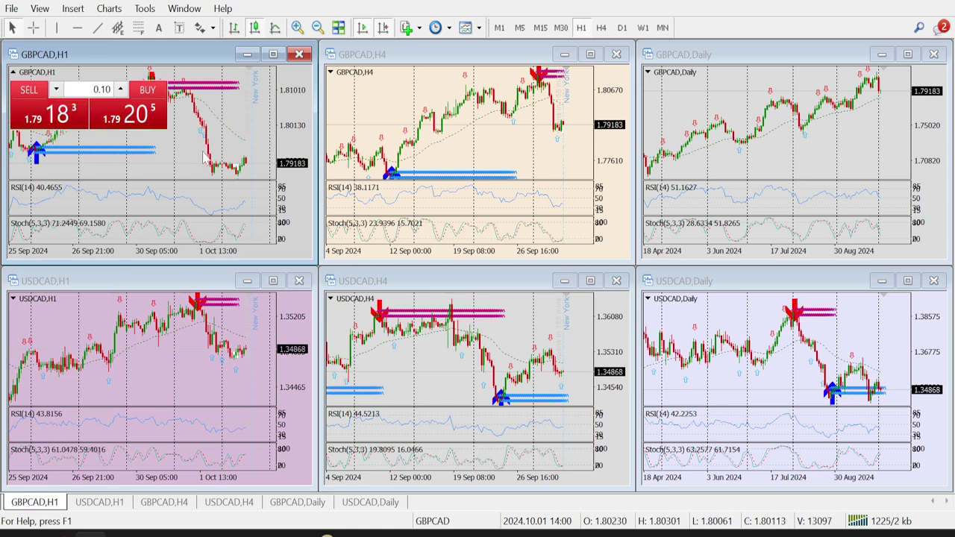
{"action": "left_click", "coordinate": [147, 116]}
{"action": "key", "text": "alt+t"}
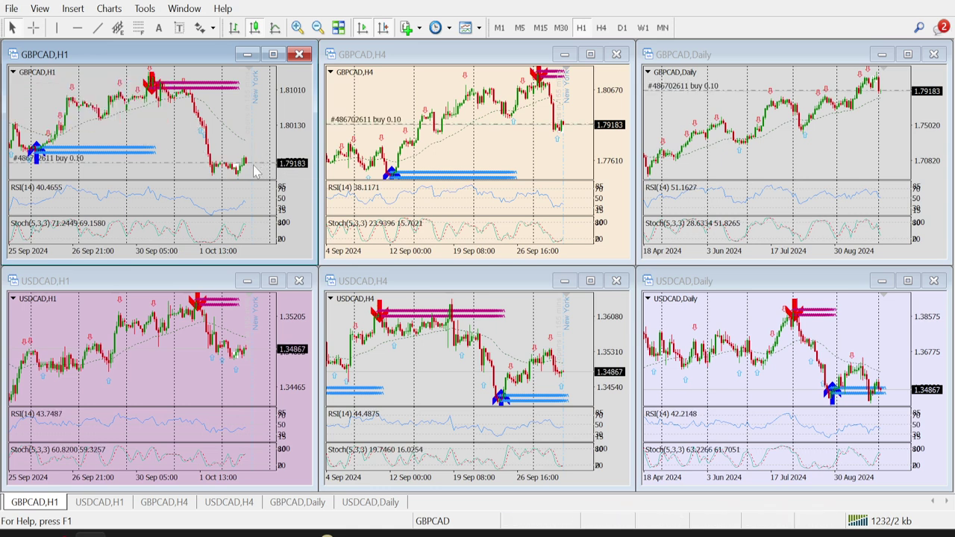
Step: Set the GBPCAD buy position's stop loss just below the recent H1 low and its take profit above the entry level
{"action": "left_click_drag", "start_coordinate": [261, 162], "coordinate": [248, 178]}
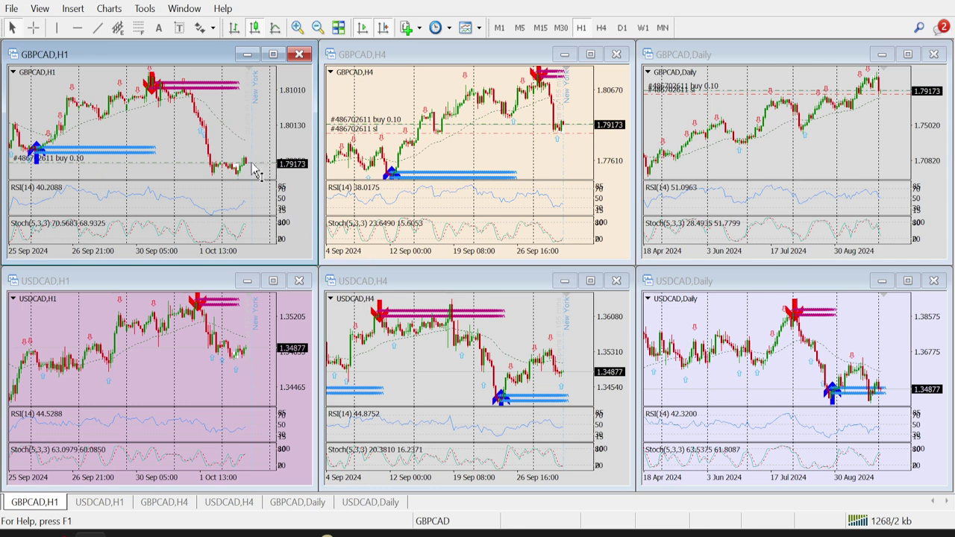
{"action": "left_click_drag", "start_coordinate": [253, 168], "coordinate": [261, 114]}
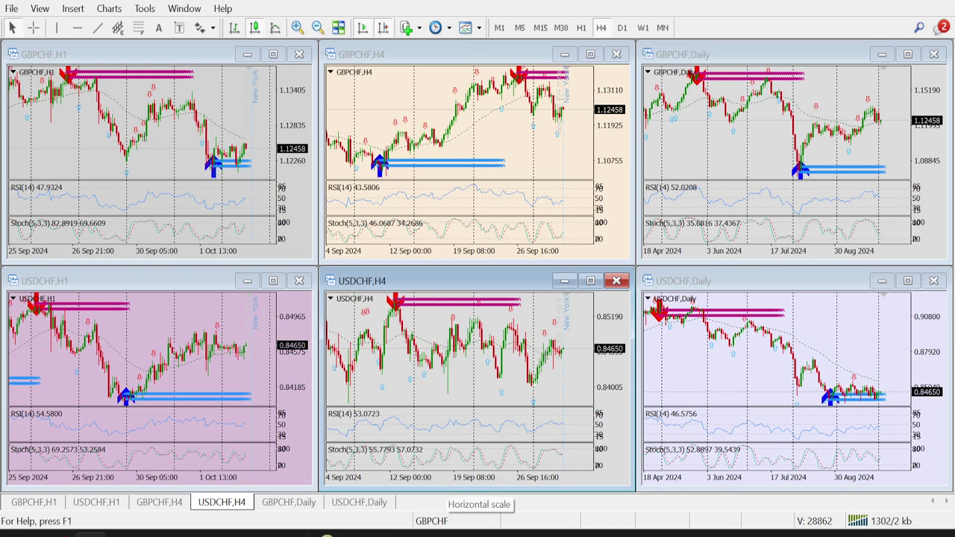
Step: Examine the USDCHF H1 chart in the GBPCHF profile and display the account history of closed trades
{"action": "key", "text": "ctrl+F6"}
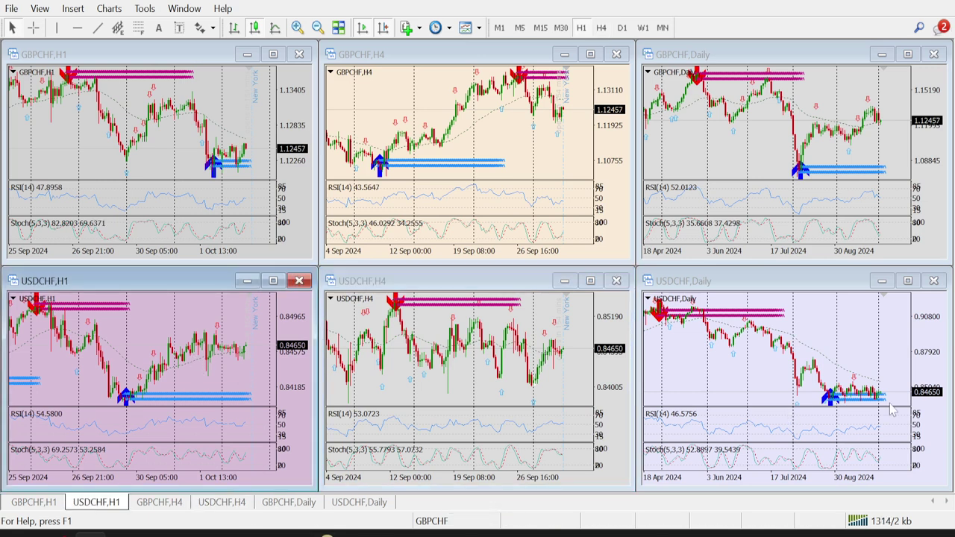
{"action": "mouse_move", "coordinate": [123, 393]}
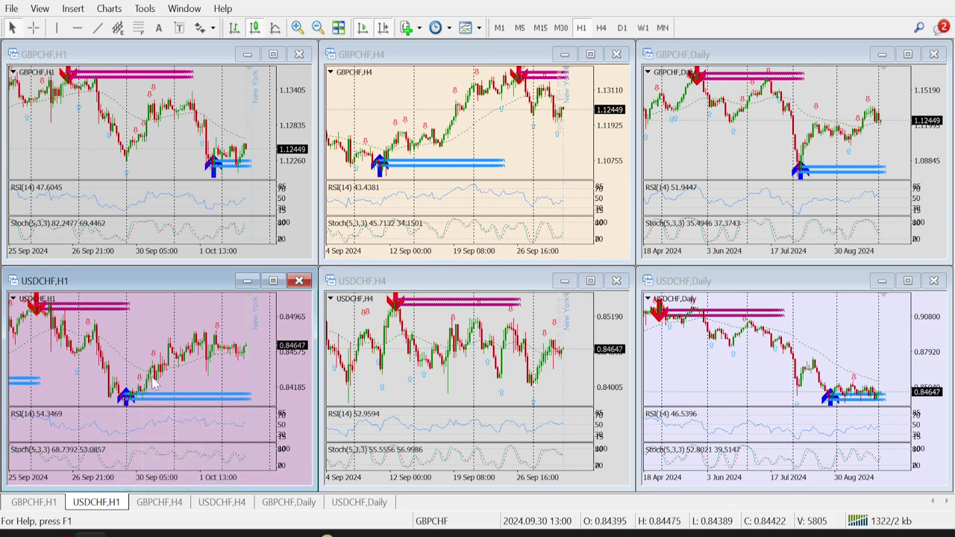
{"action": "key", "text": "ctrl+t"}
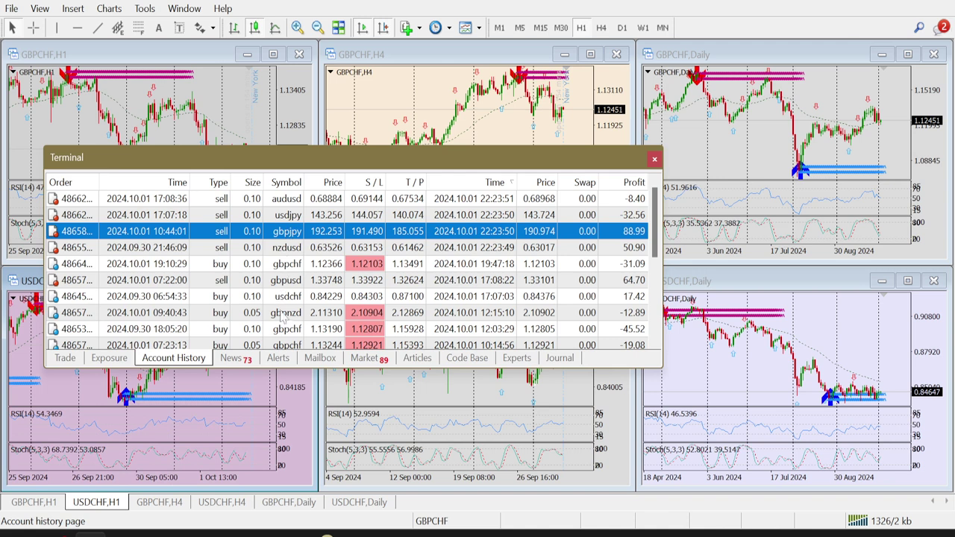
Step: Review the closed USDCHF and GBPCHF buy trades in the account history, moving the terminal clear of the H1 charts
{"action": "left_click", "coordinate": [283, 296]}
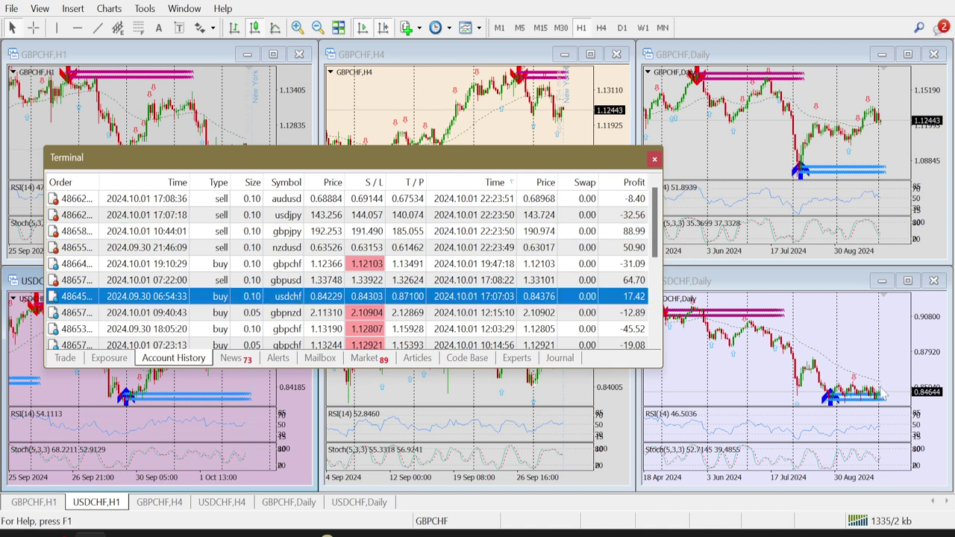
{"action": "left_click_drag", "start_coordinate": [511, 165], "coordinate": [721, 153]}
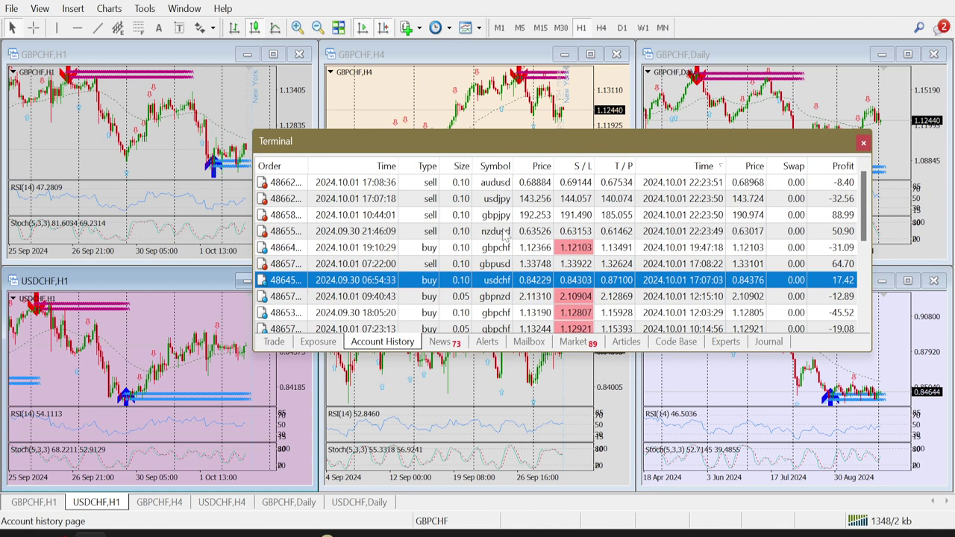
{"action": "left_click", "coordinate": [504, 314]}
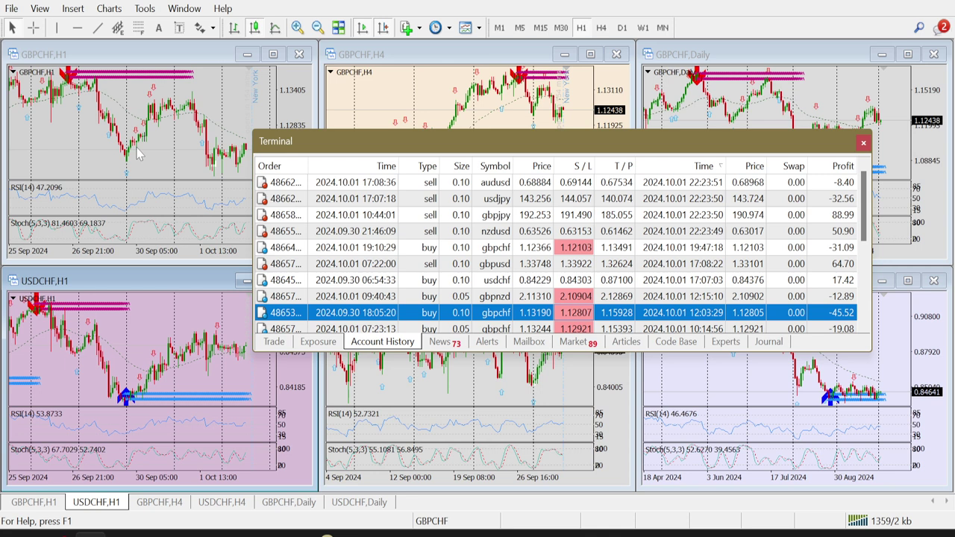
Step: Compare the GBPCHF and USDCHF H1 candles around 1 October 16:00 with the crosshair, and hide the account history
{"action": "left_click", "coordinate": [138, 153]}
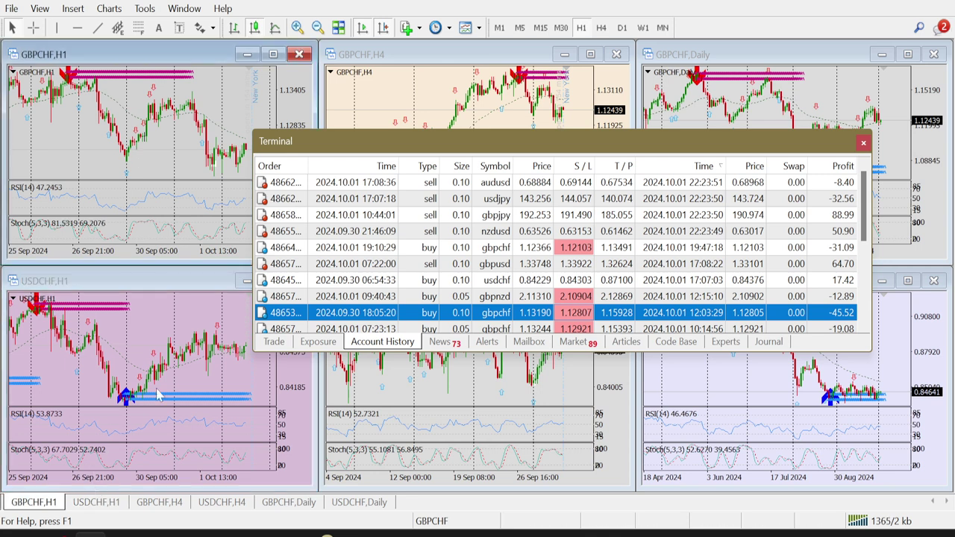
{"action": "middle_click", "coordinate": [138, 136]}
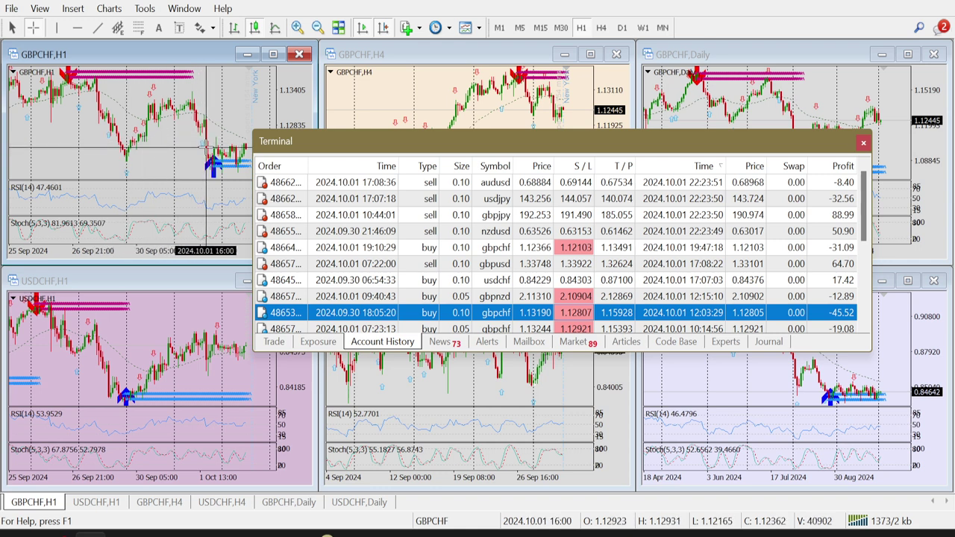
{"action": "left_click", "coordinate": [200, 355]}
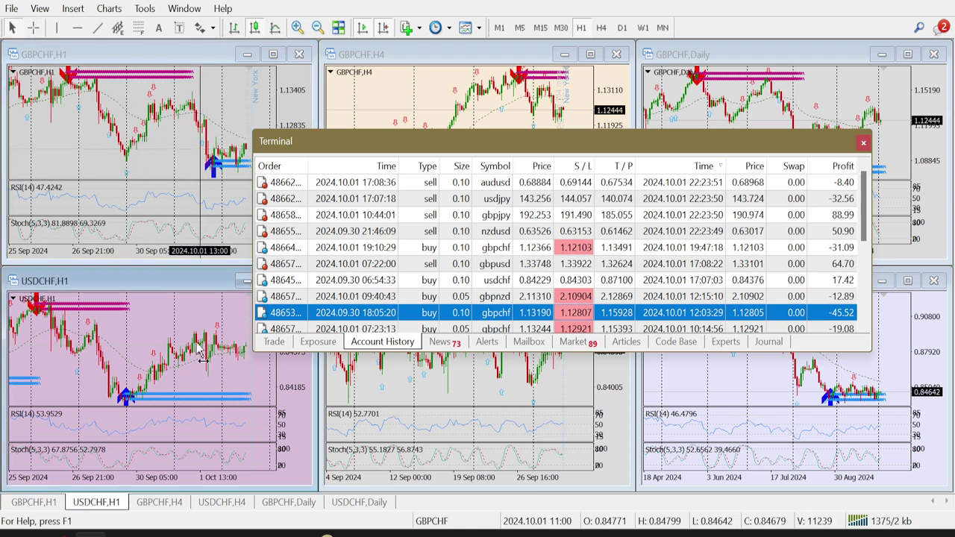
{"action": "middle_click", "coordinate": [201, 357]}
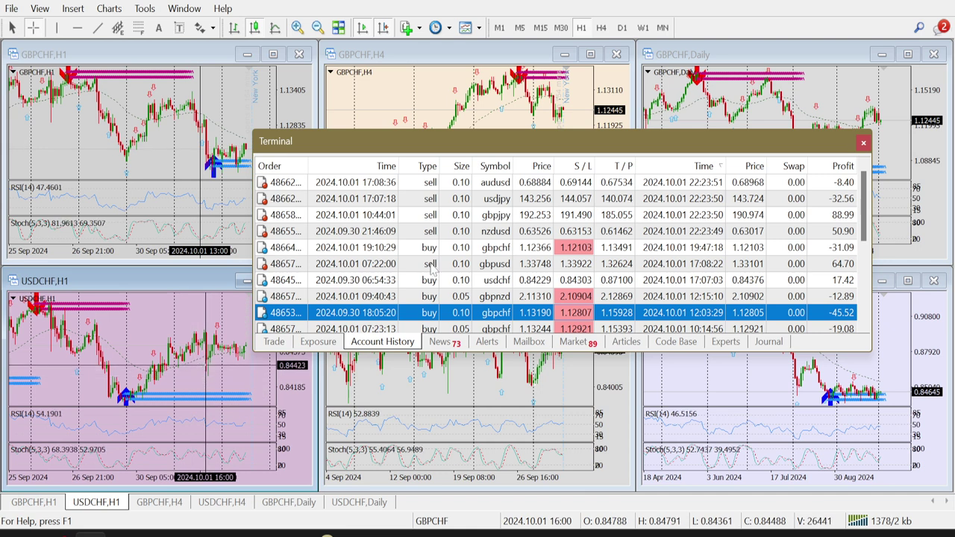
{"action": "left_click", "coordinate": [863, 142]}
Step: Compare the latest price action on the USDCHF and GBPCHF daily charts
{"action": "left_click", "coordinate": [844, 337]}
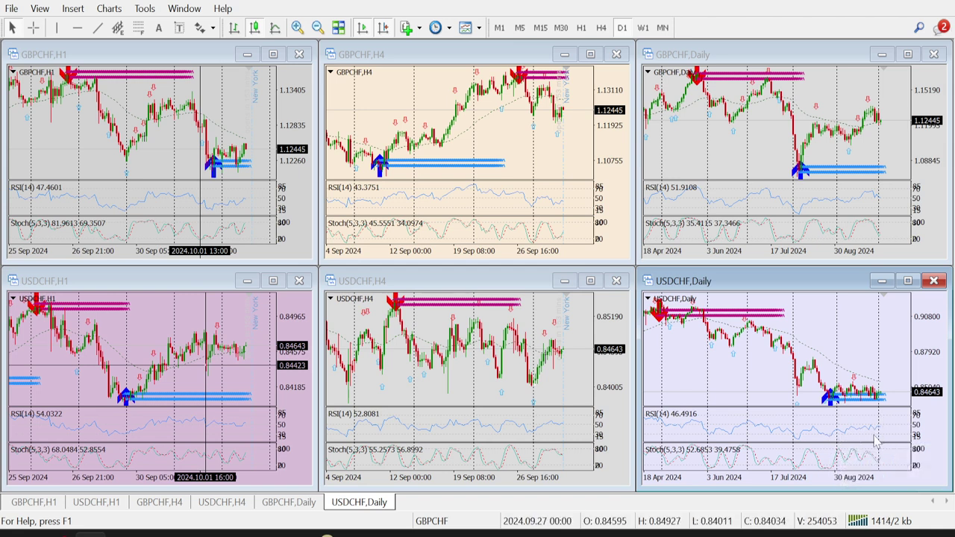
{"action": "mouse_move", "coordinate": [882, 431]}
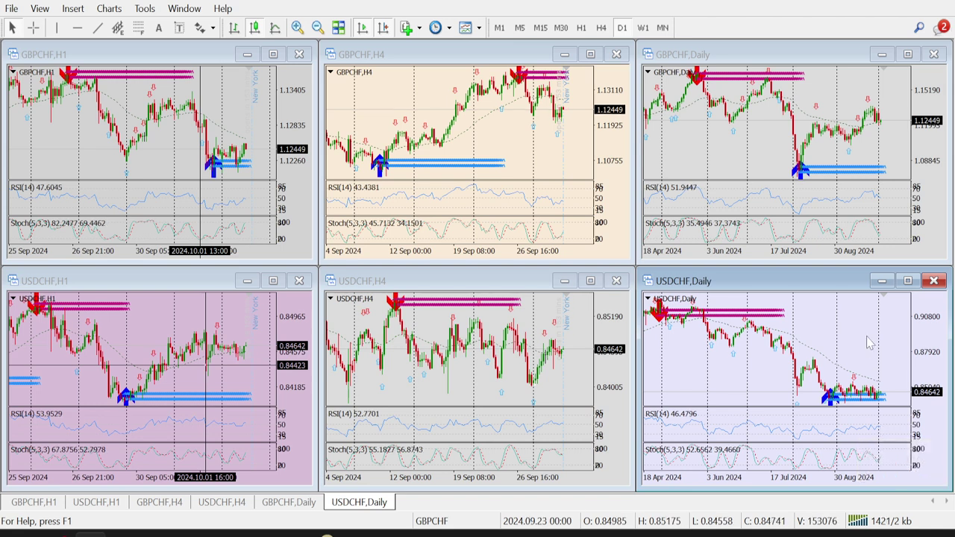
{"action": "left_click", "coordinate": [843, 119]}
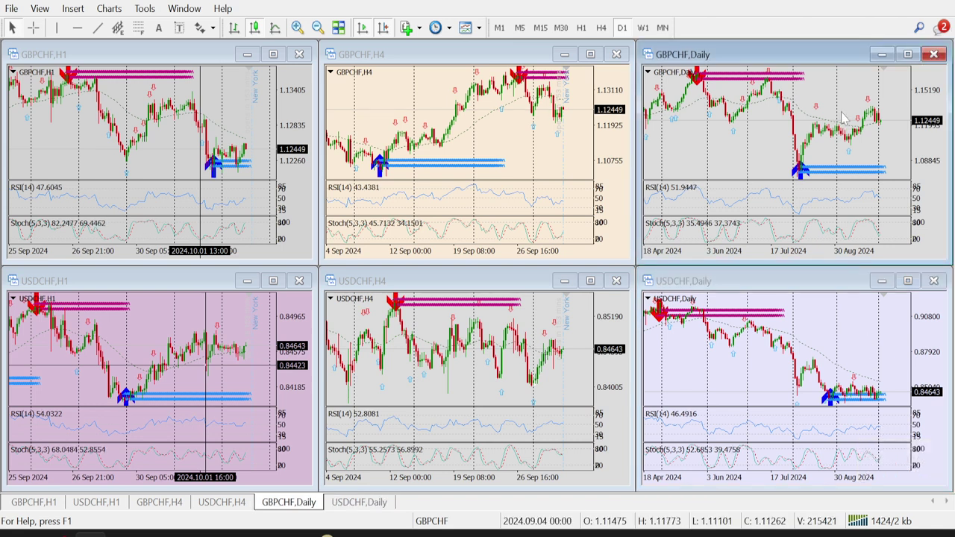
{"action": "mouse_move", "coordinate": [859, 206]}
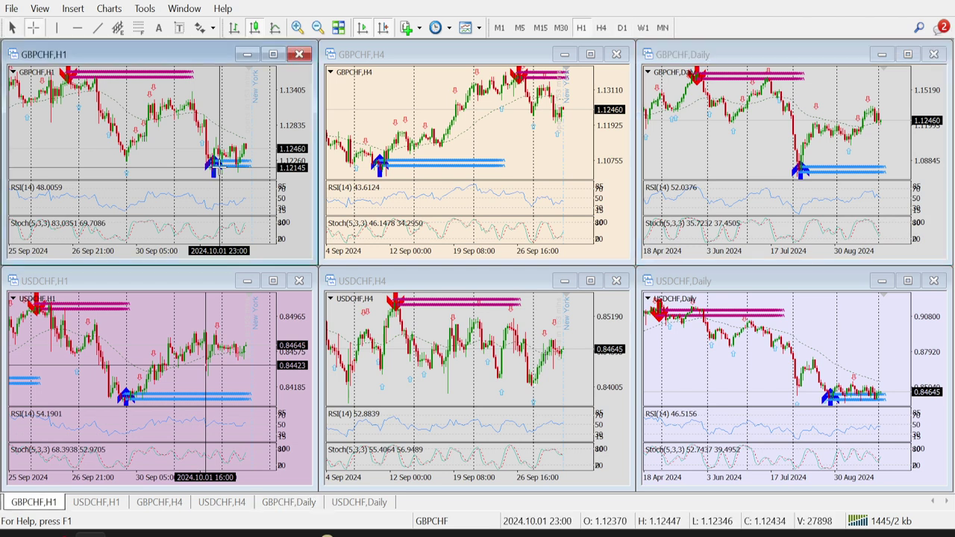
Step: Check the recent GBPCHF H1 lows against USDCHF H1, and examine USDCHF on the daily and H4 charts
{"action": "left_click", "coordinate": [223, 173]}
{"action": "left_click", "coordinate": [231, 386]}
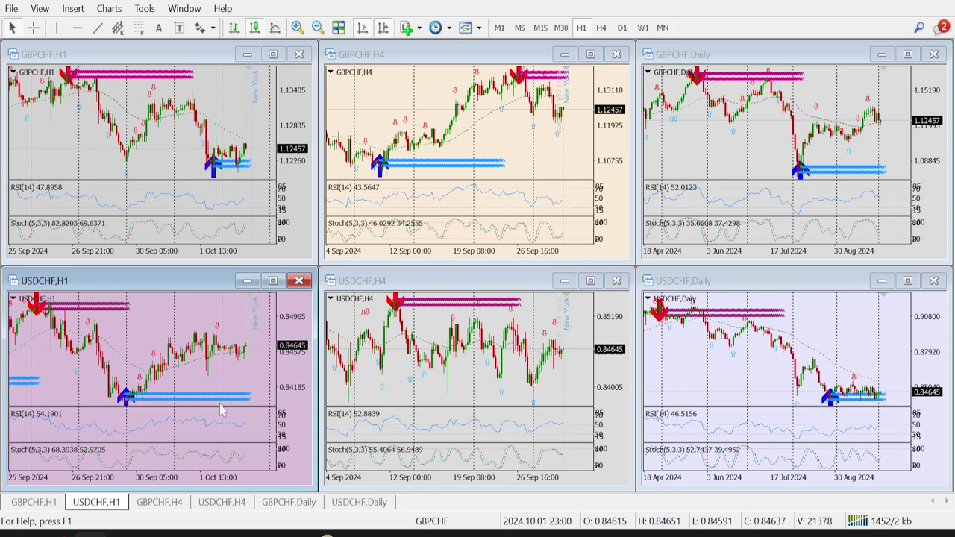
{"action": "left_click", "coordinate": [780, 351]}
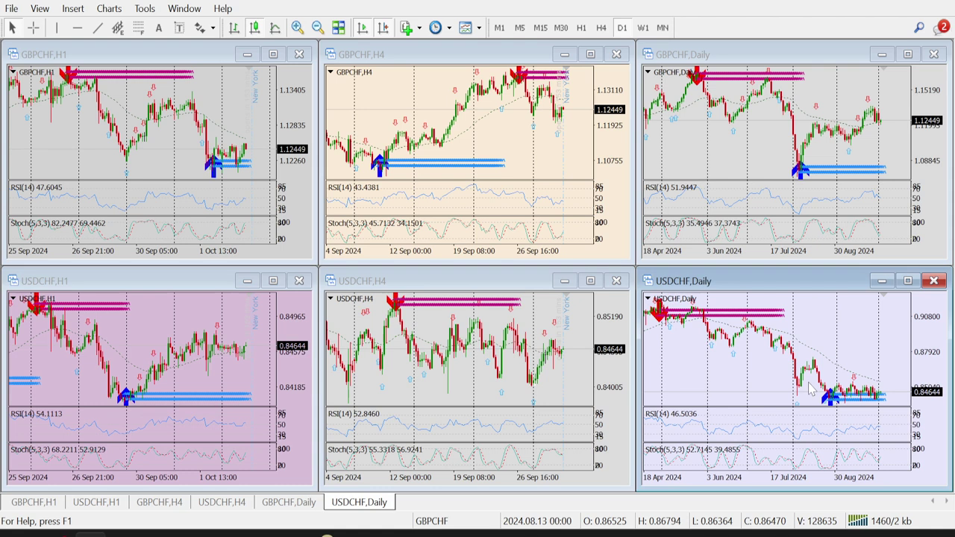
{"action": "left_click", "coordinate": [538, 388]}
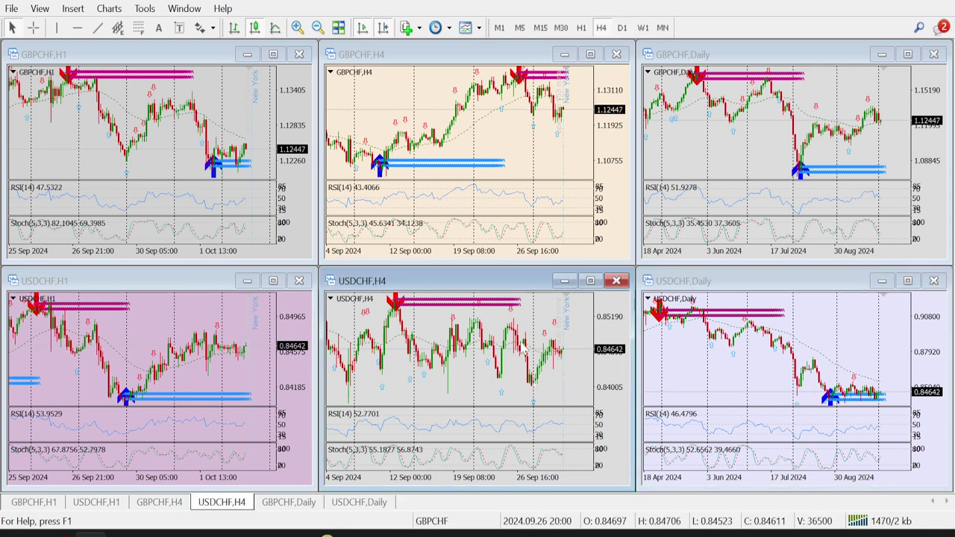
{"action": "left_click", "coordinate": [168, 388]}
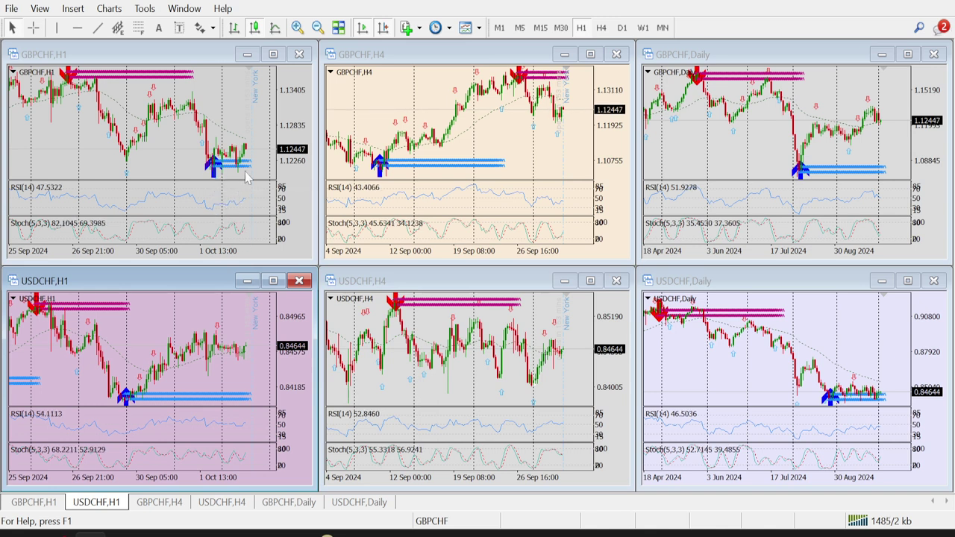
Step: Buy 0.10 lots of GBPCHF at market with one-click trading on the H1 chart, and list the open positions
{"action": "left_click", "coordinate": [249, 176]}
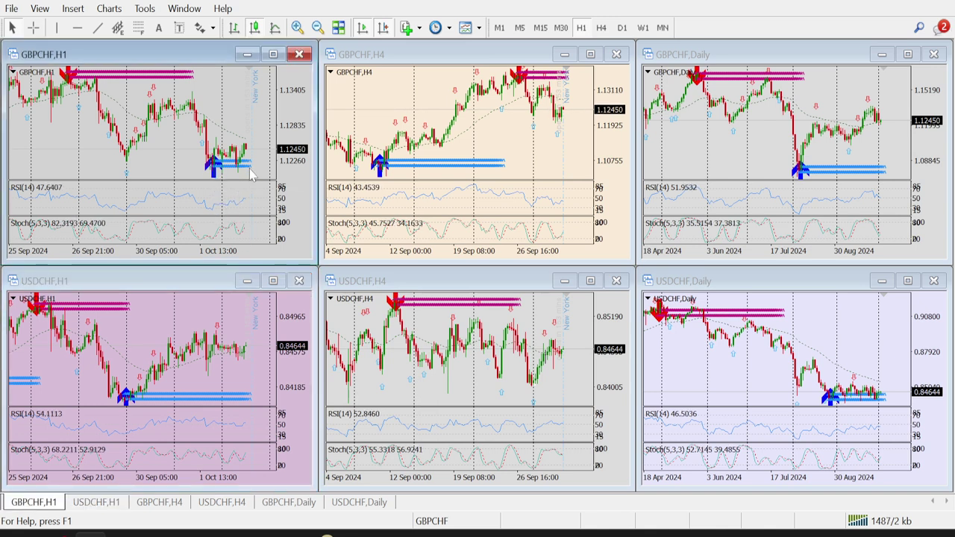
{"action": "key", "text": "alt+t"}
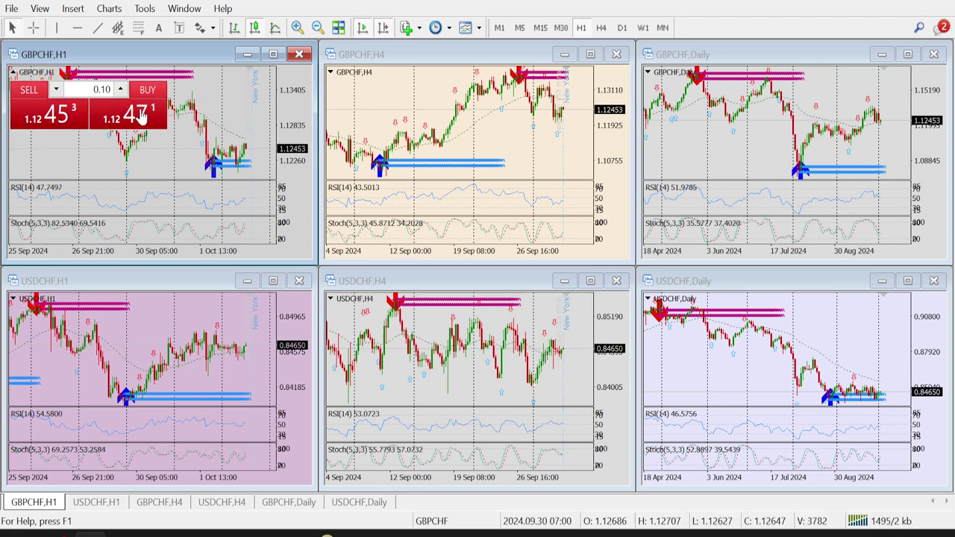
{"action": "left_click", "coordinate": [145, 106]}
{"action": "key", "text": "alt+t"}
{"action": "key", "text": "ctrl+t"}
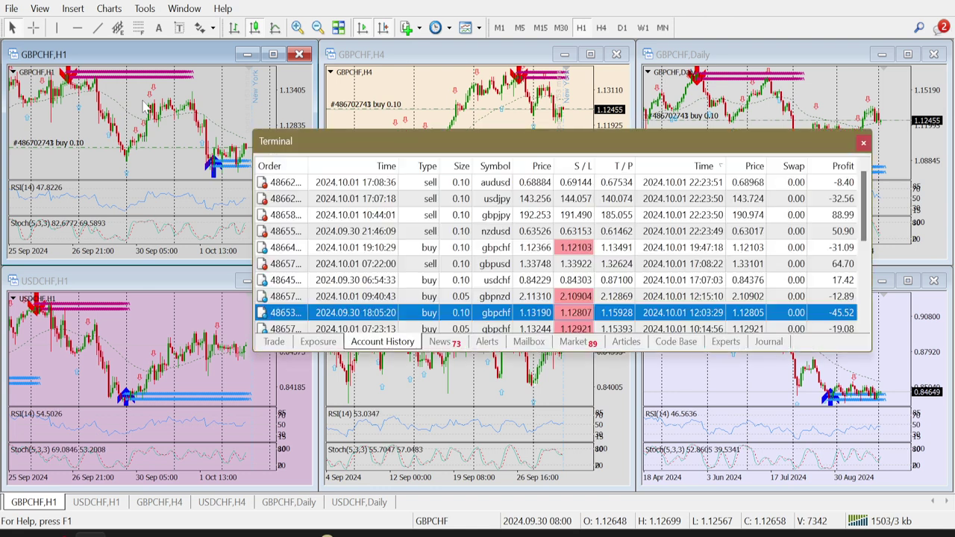
{"action": "left_click", "coordinate": [274, 341]}
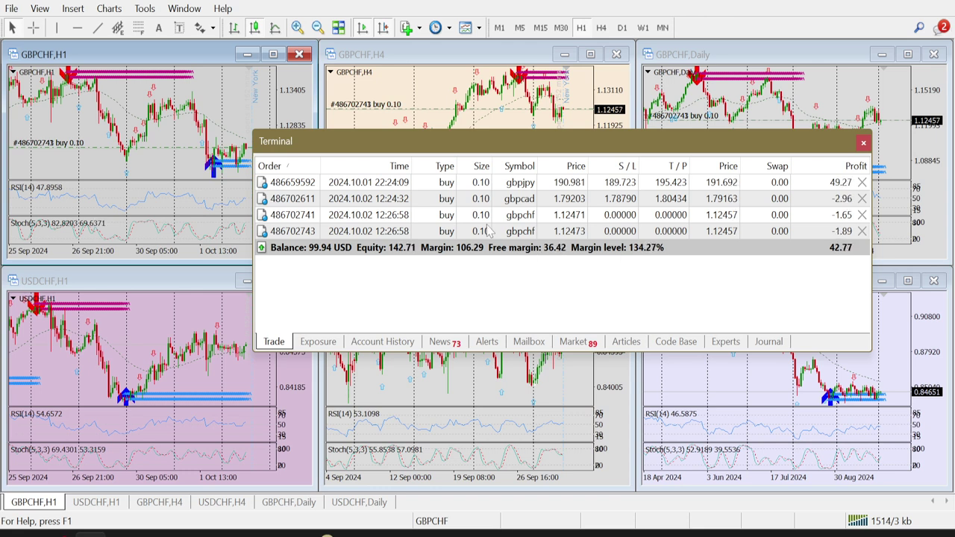
Step: Set a GBPCHF buy position's stop loss just below the recent H1 low and its take profit near the H4 high
{"action": "key", "text": "ctrl+t"}
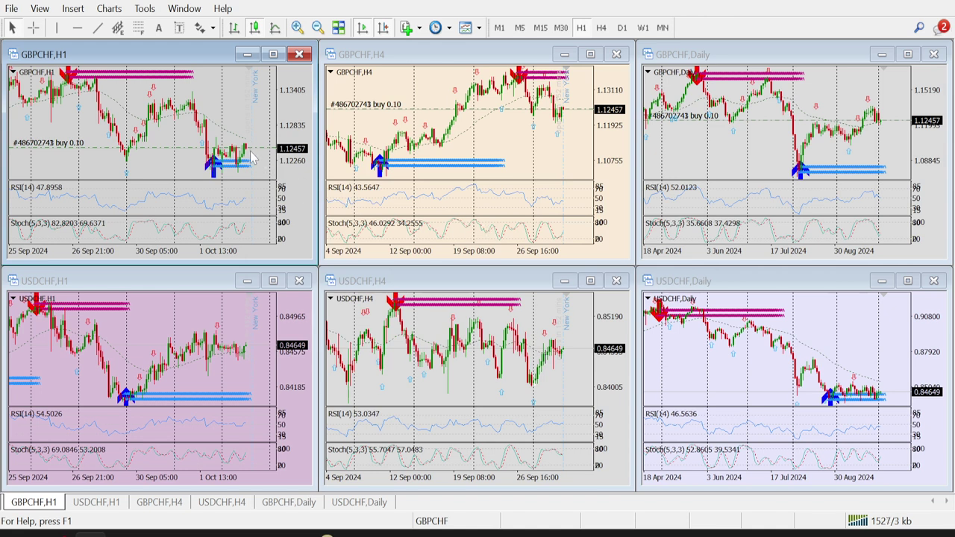
{"action": "left_click_drag", "start_coordinate": [252, 148], "coordinate": [256, 175]}
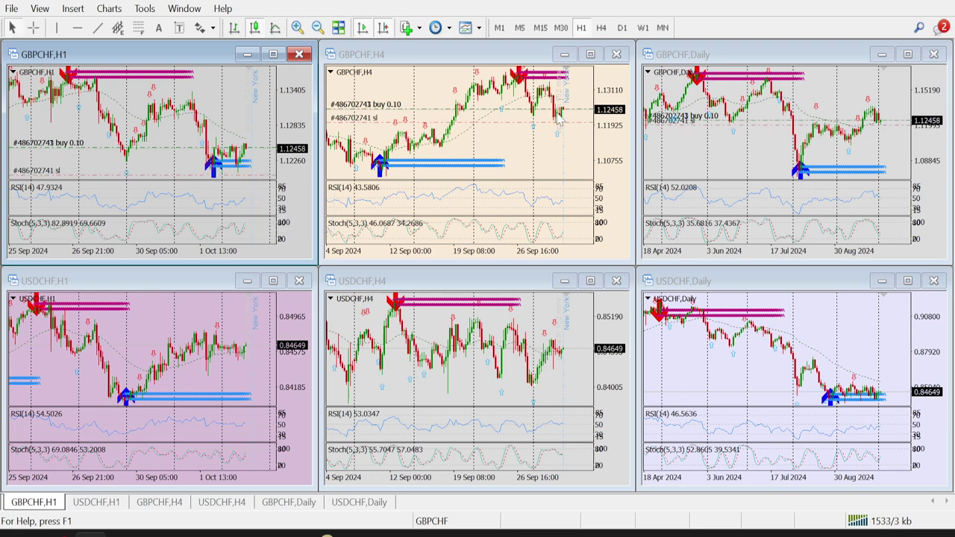
{"action": "left_click_drag", "start_coordinate": [563, 112], "coordinate": [570, 77]}
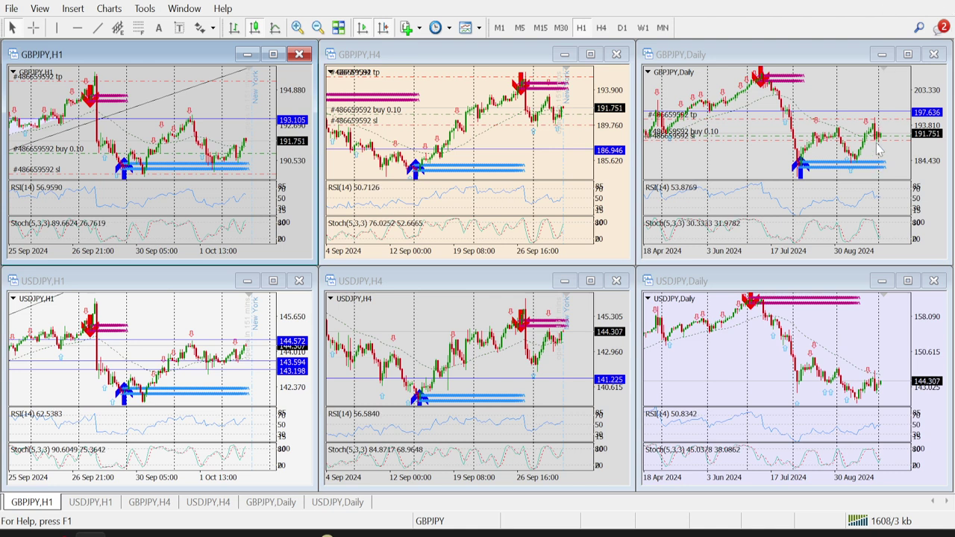
Step: Raise the GBPJPY buy position's stop loss to around its entry price, and compare the GBPJPY and USDJPY H4 charts
{"action": "mouse_move", "coordinate": [880, 147]}
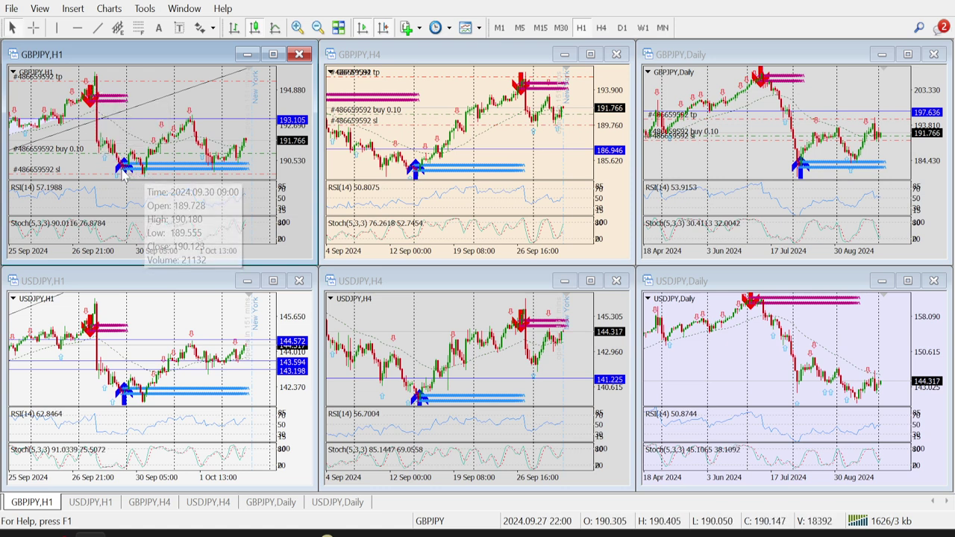
{"action": "mouse_move", "coordinate": [157, 164]}
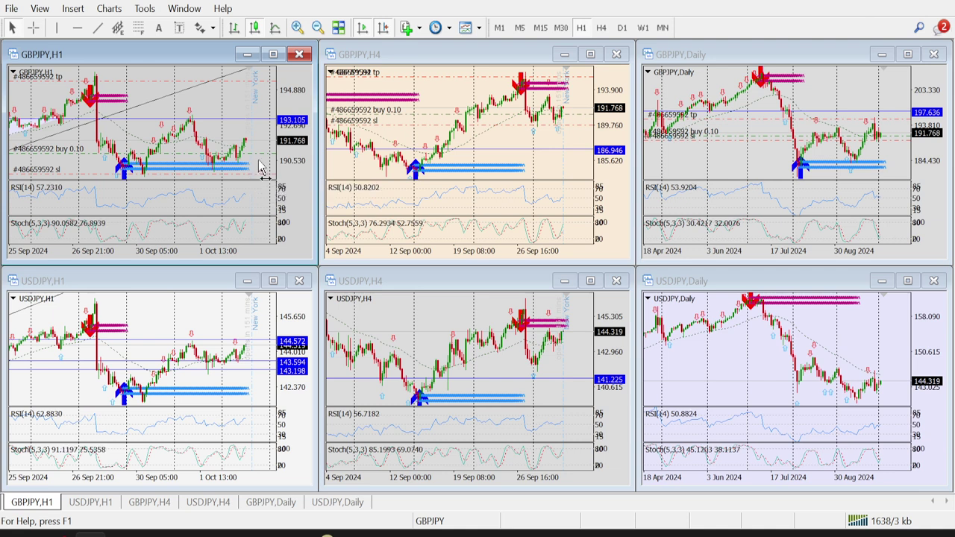
{"action": "left_click_drag", "start_coordinate": [249, 170], "coordinate": [262, 159]}
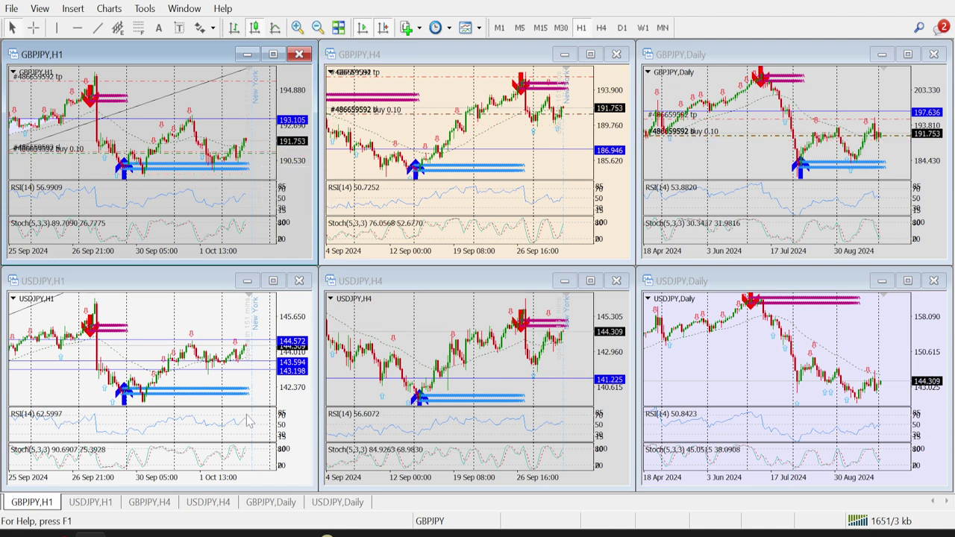
{"action": "left_click", "coordinate": [570, 124]}
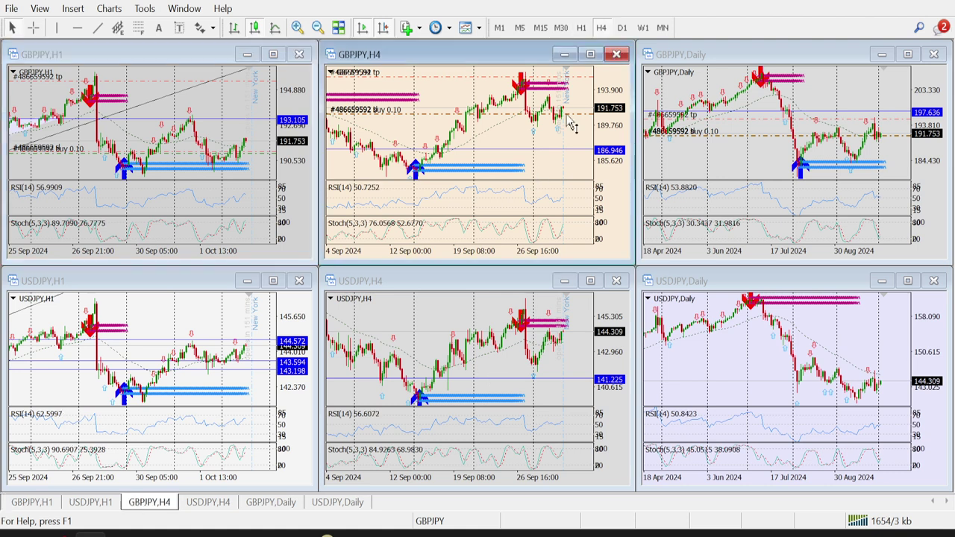
{"action": "left_click", "coordinate": [565, 351]}
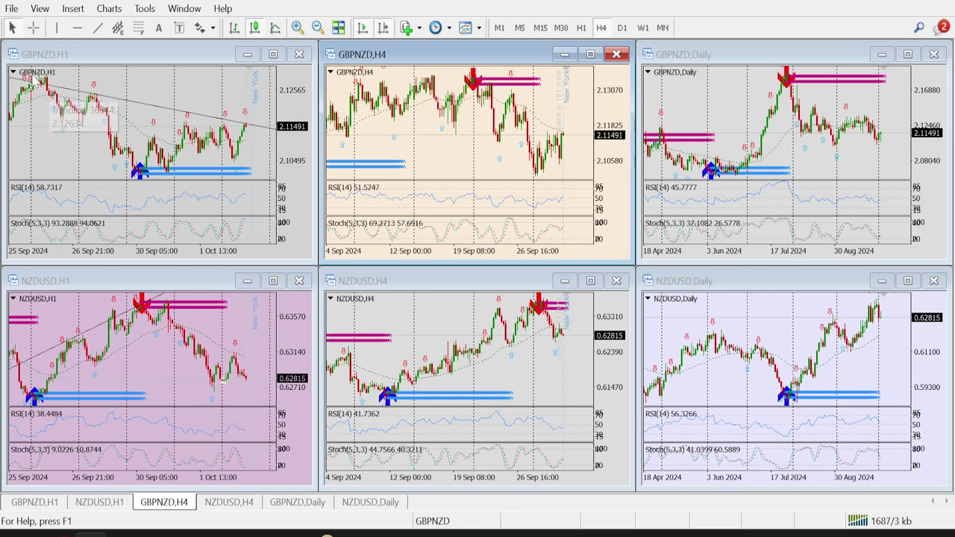
Step: Compare GBPNZD price action on H1, H4 and daily with the NZDUSD H1 chart
{"action": "mouse_move", "coordinate": [104, 105]}
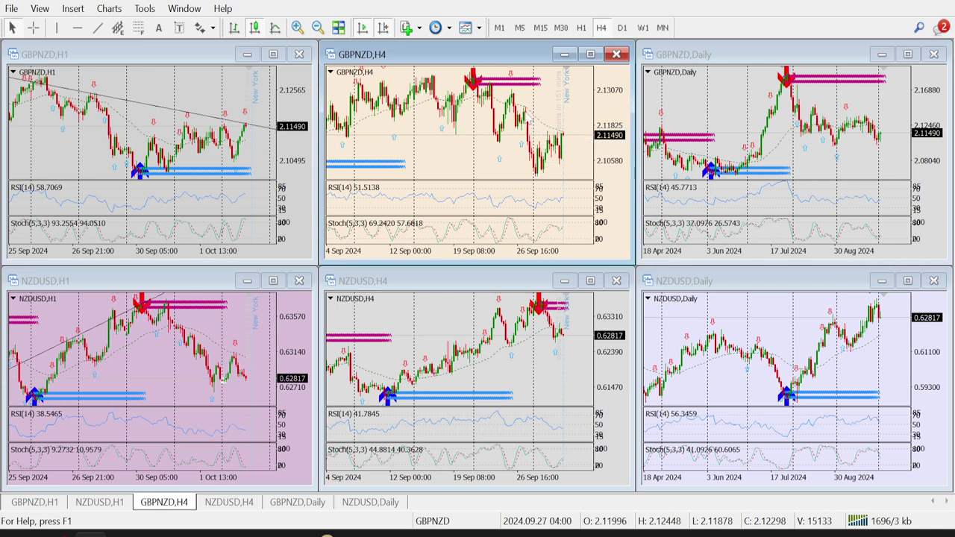
{"action": "mouse_move", "coordinate": [565, 137]}
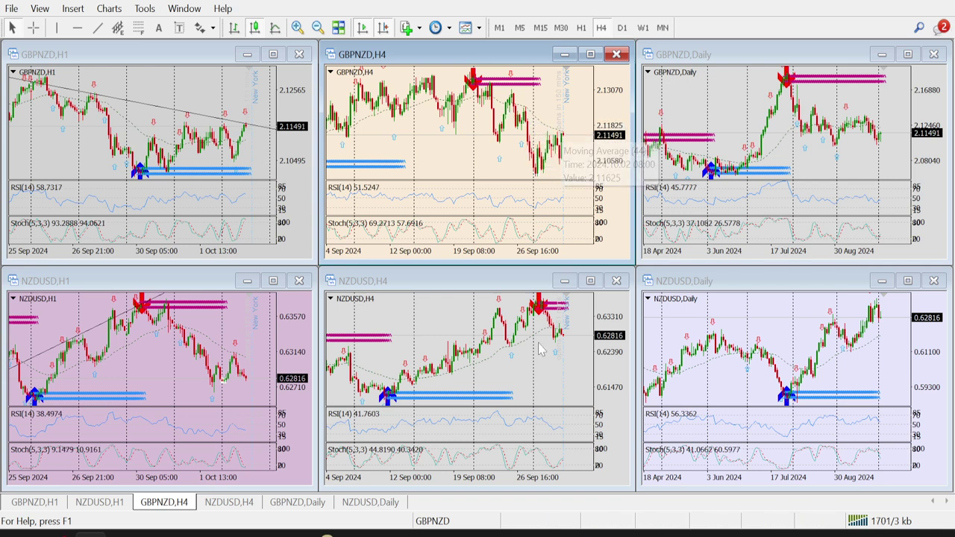
{"action": "left_click", "coordinate": [99, 393]}
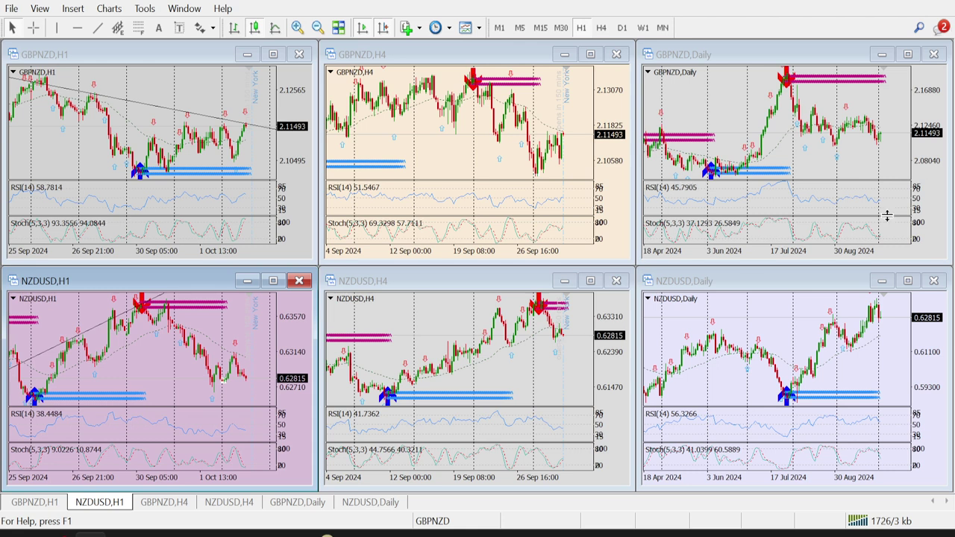
{"action": "left_click", "coordinate": [774, 183]}
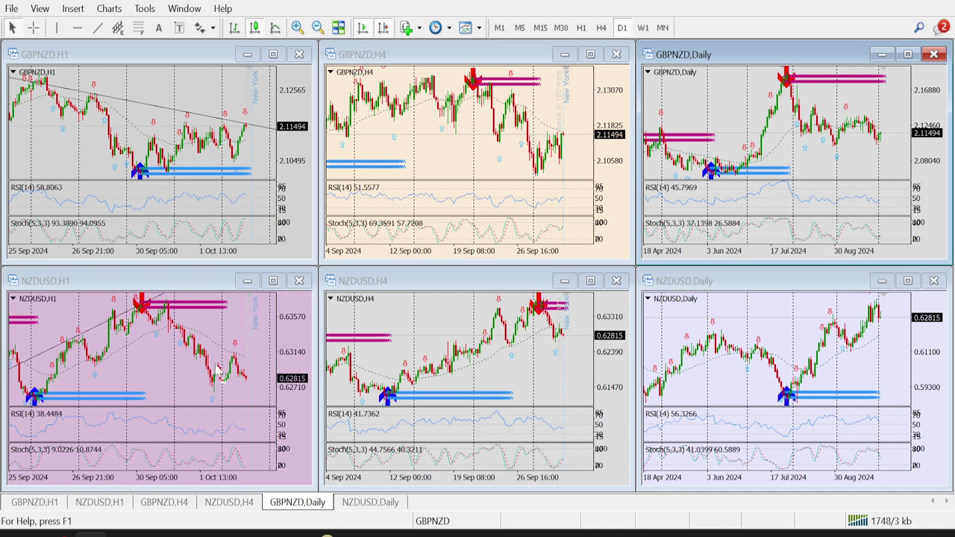
{"action": "left_click", "coordinate": [216, 368]}
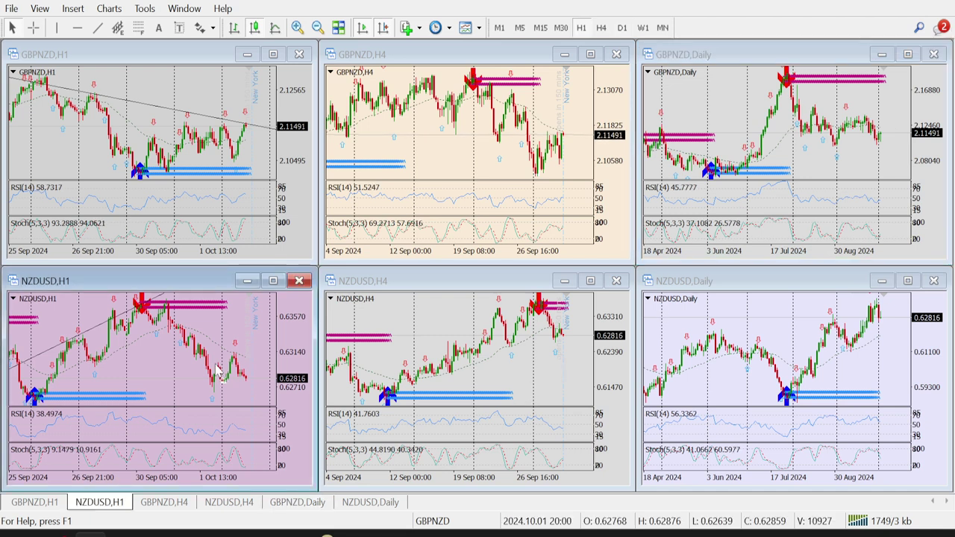
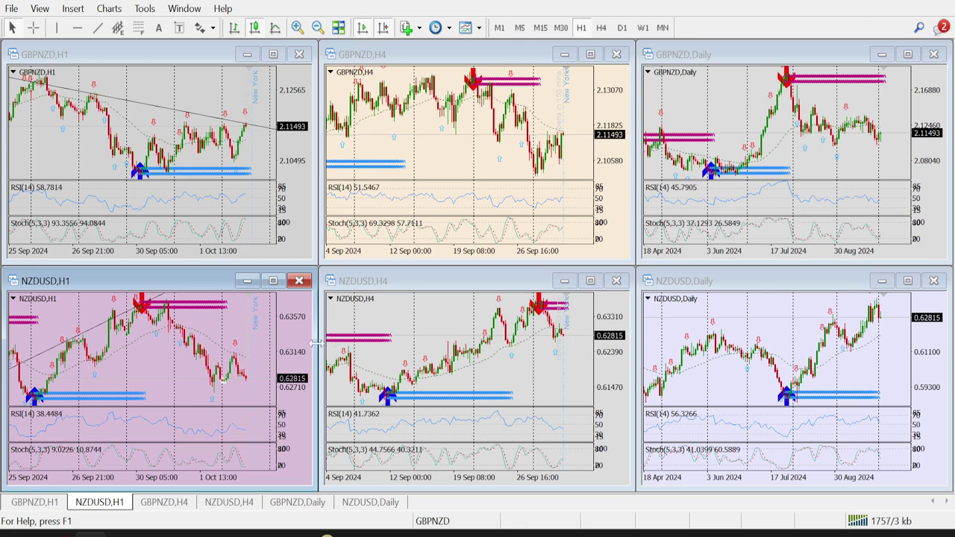
Step: Sell 0.10 lots of NZDUSD at market with one-click trading on the H4 chart
{"action": "left_click", "coordinate": [566, 343]}
{"action": "mouse_move", "coordinate": [560, 340]}
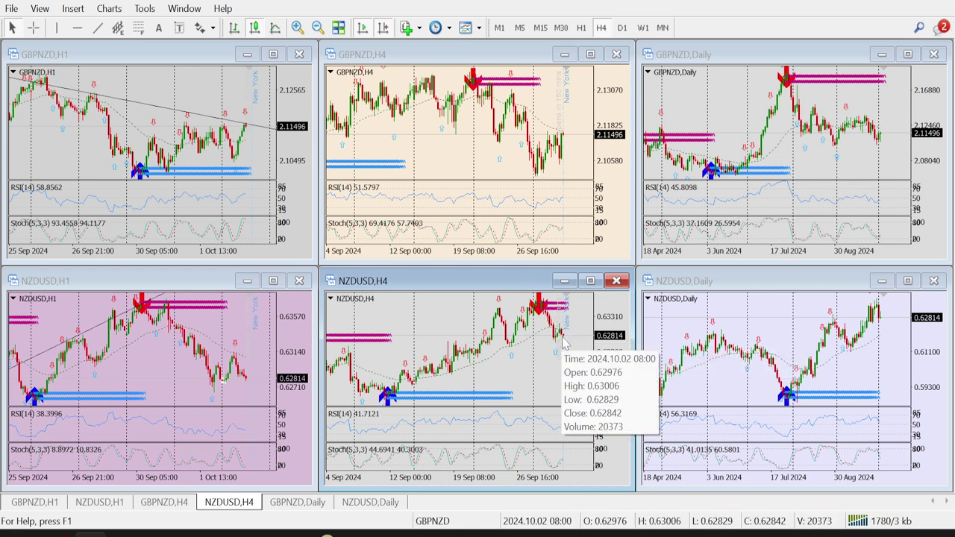
{"action": "key", "text": "alt+t"}
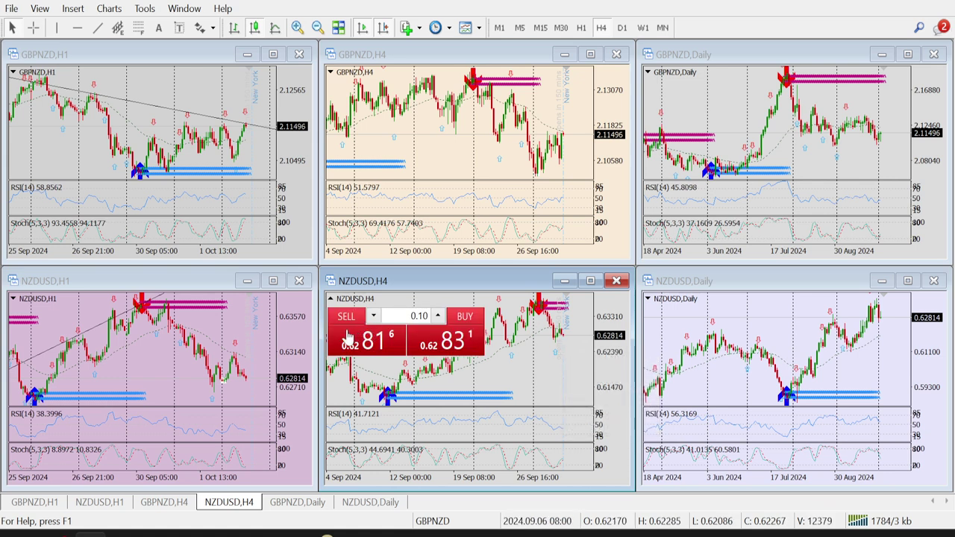
{"action": "left_click", "coordinate": [347, 338]}
{"action": "key", "text": "alt+t"}
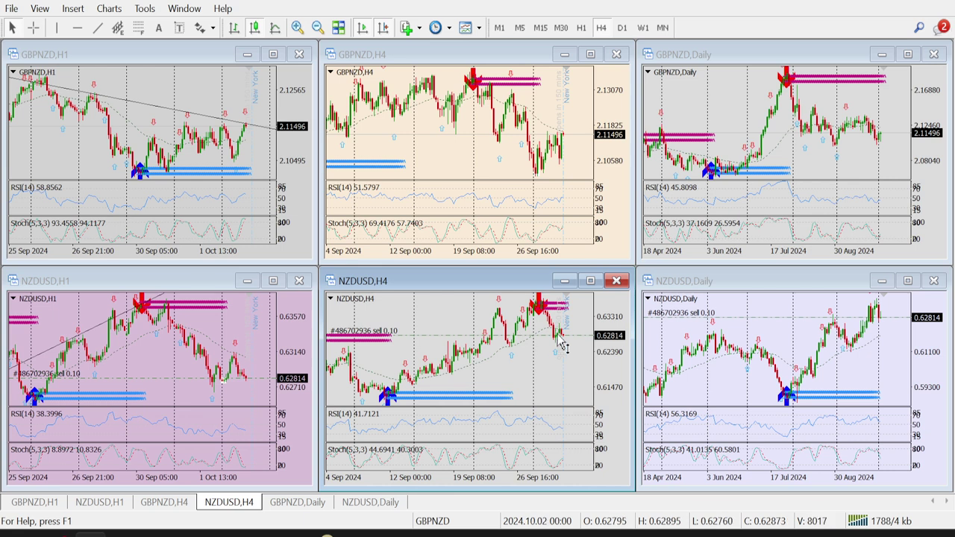
Step: Set the NZDUSD sell position's stop loss to 0.63110 and its take profit to 0.61889 on the H4 chart
{"action": "left_click_drag", "start_coordinate": [570, 329], "coordinate": [570, 326]}
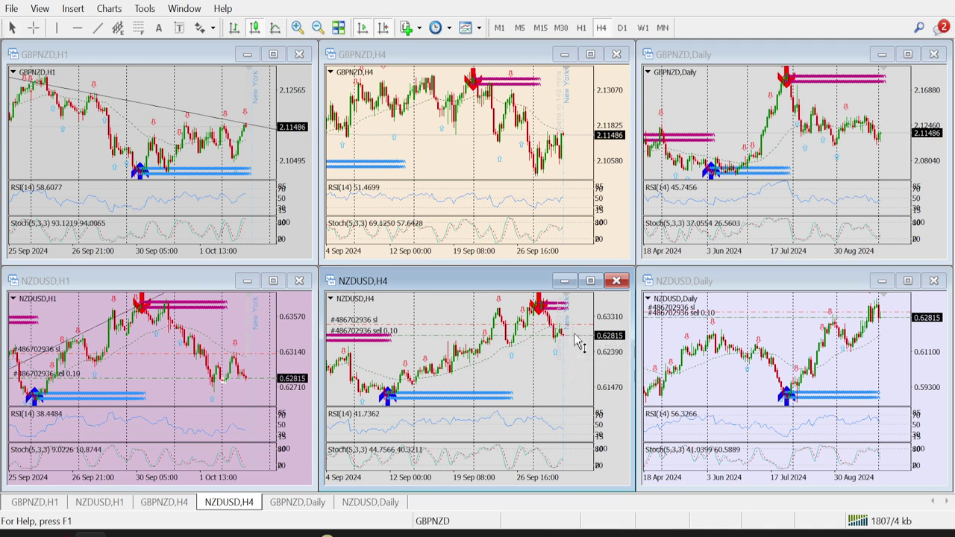
{"action": "left_click_drag", "start_coordinate": [579, 343], "coordinate": [580, 380]}
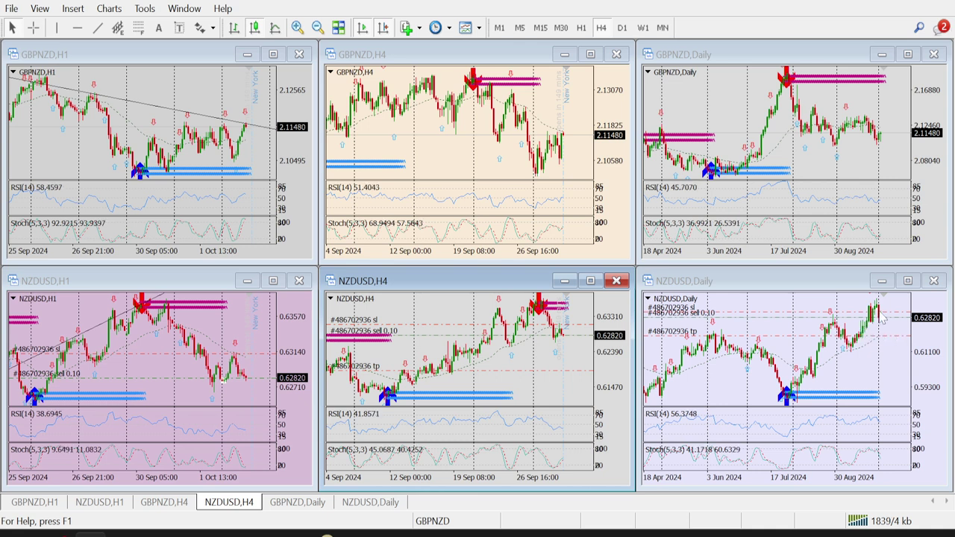
{"action": "mouse_move", "coordinate": [881, 326]}
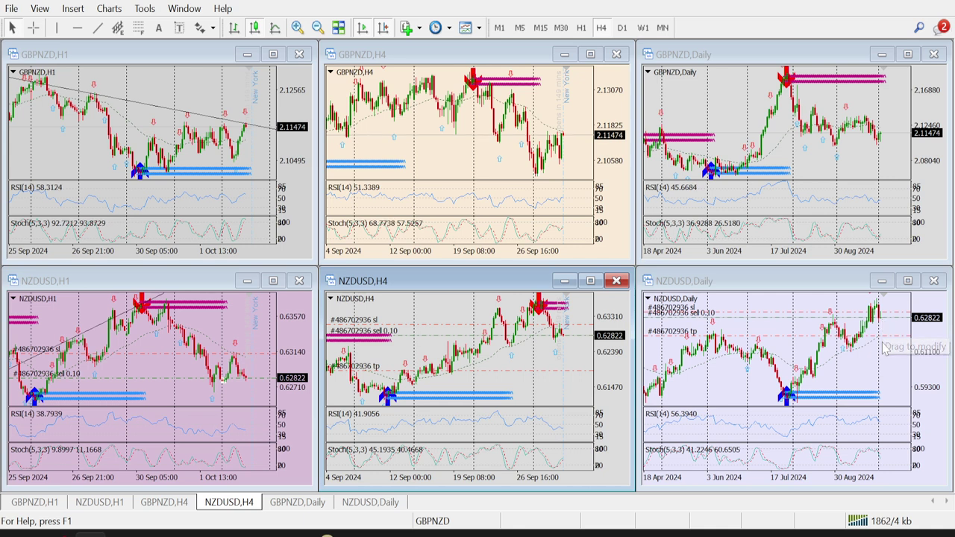
Step: Load the GBPUSD chart profile and compare GBPUSD and EURUSD price action on the H1, H4 and daily charts
{"action": "left_click", "coordinate": [432, 521]}
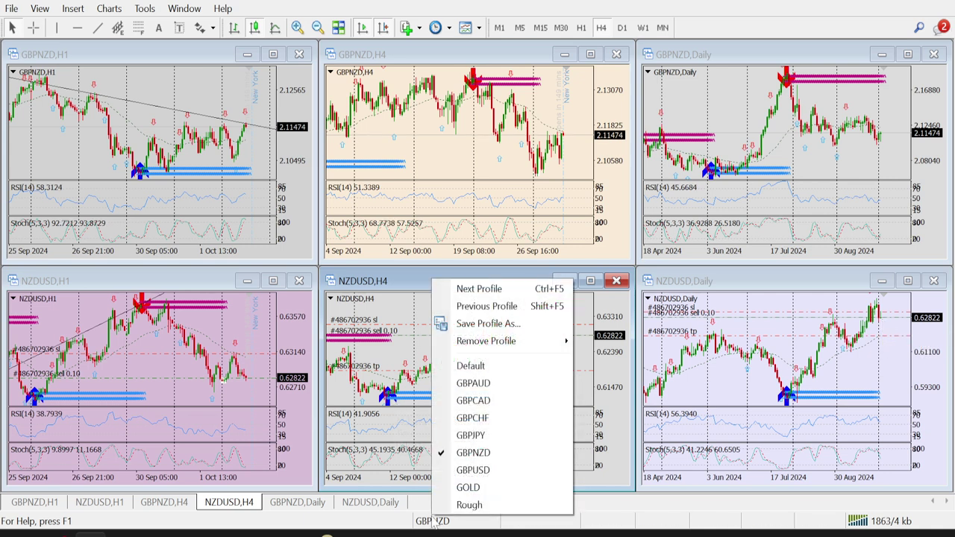
{"action": "left_click", "coordinate": [485, 473]}
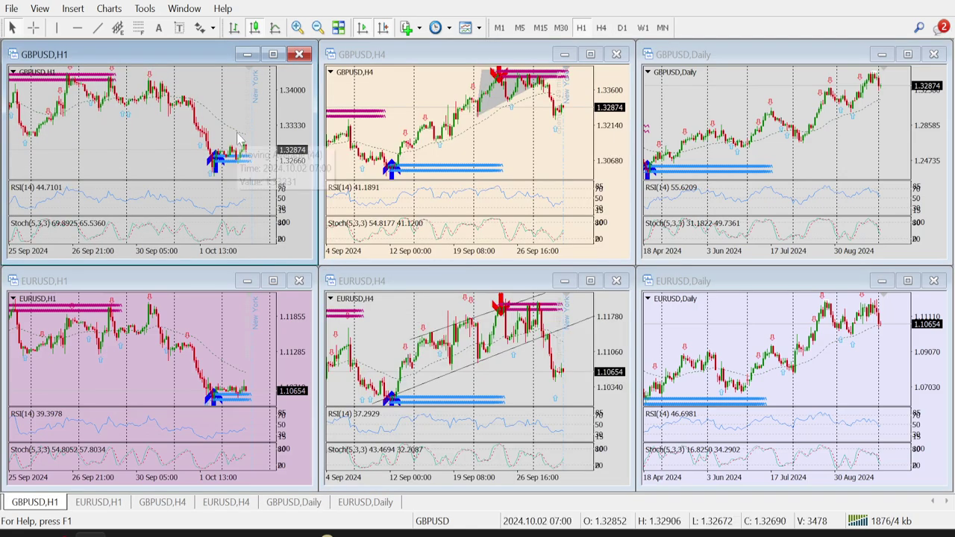
{"action": "left_click", "coordinate": [228, 358]}
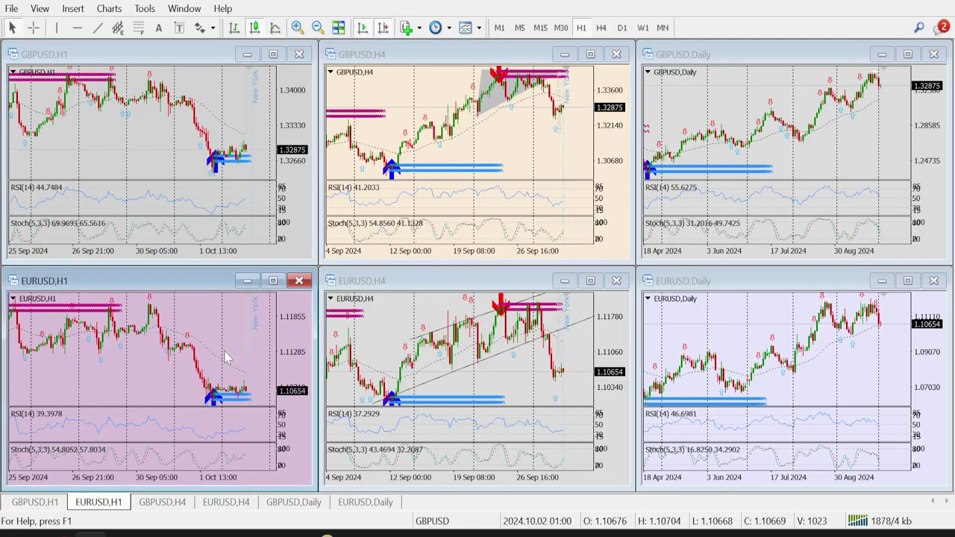
{"action": "left_click", "coordinate": [368, 408]}
{"action": "left_click", "coordinate": [444, 198]}
{"action": "left_click", "coordinate": [744, 351]}
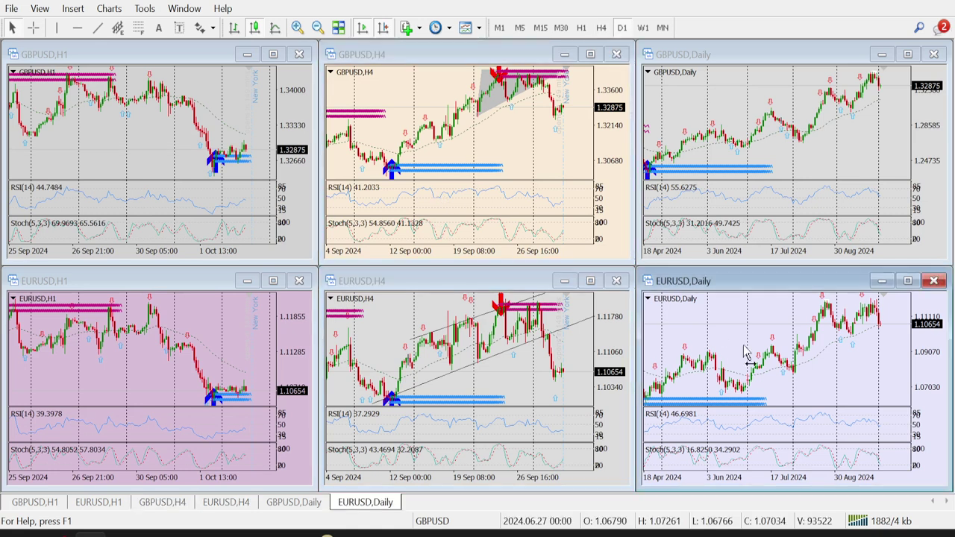
{"action": "left_click", "coordinate": [778, 173]}
{"action": "left_click", "coordinate": [544, 196]}
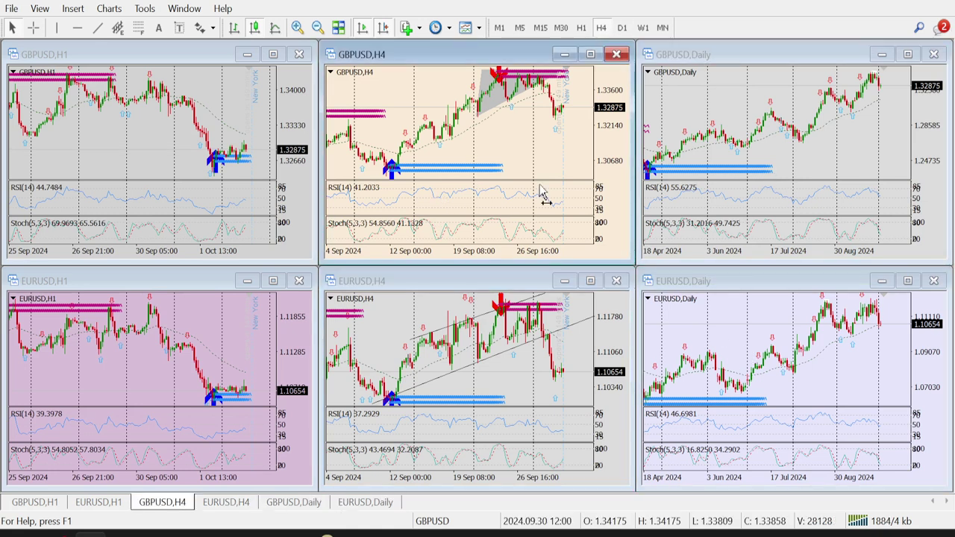
{"action": "left_click", "coordinate": [257, 359]}
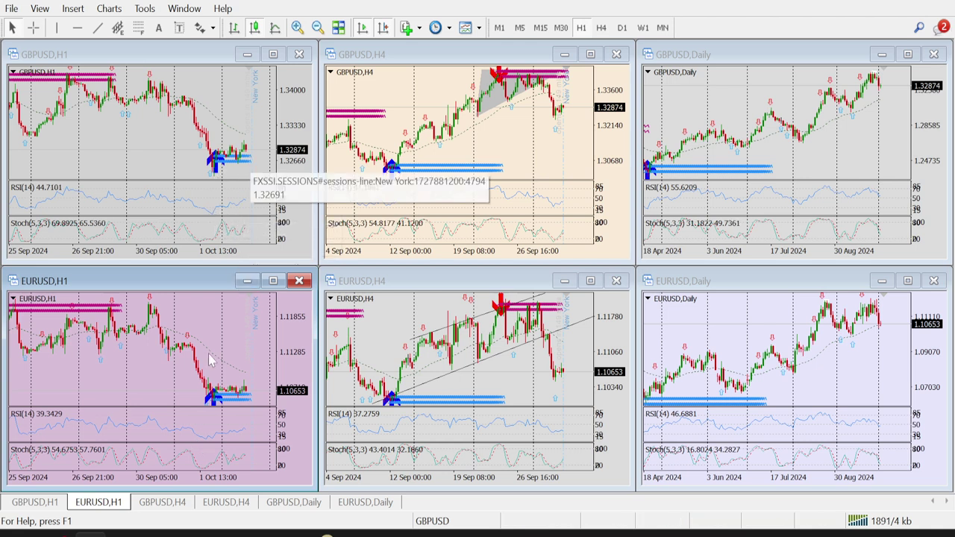
{"action": "left_click_drag", "start_coordinate": [212, 415], "coordinate": [111, 385]}
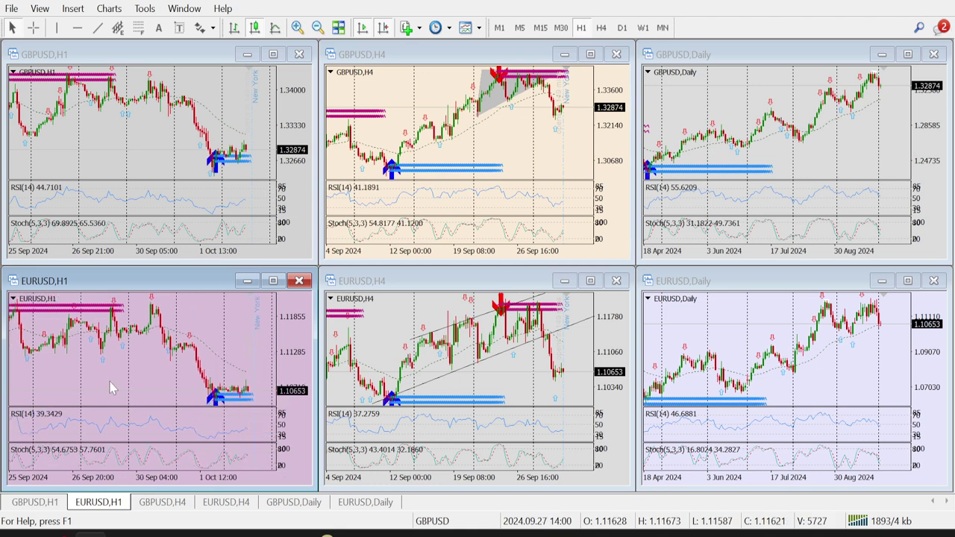
Step: Close the duplicate GBPCHF buy position that has no stop loss or take profit
{"action": "key", "text": "ctrl+t"}
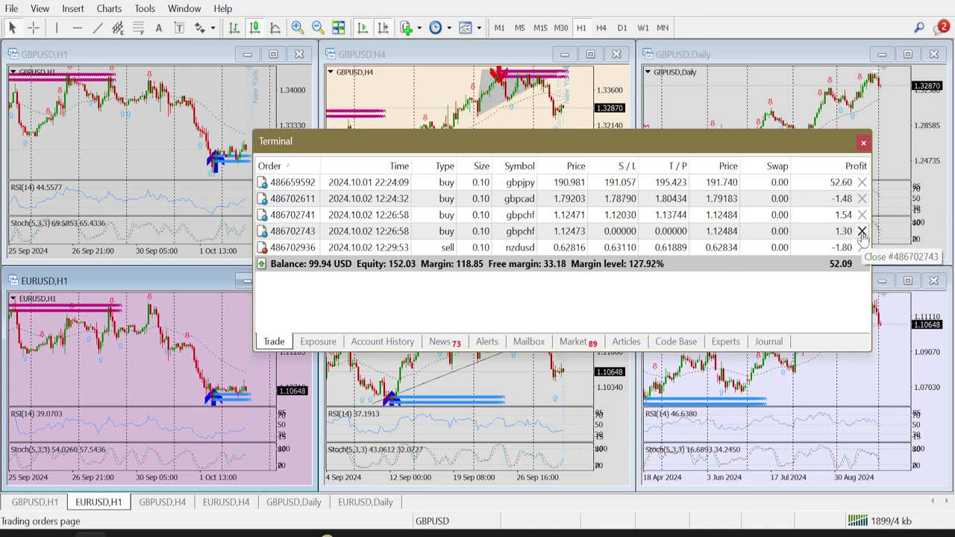
{"action": "left_click", "coordinate": [862, 232]}
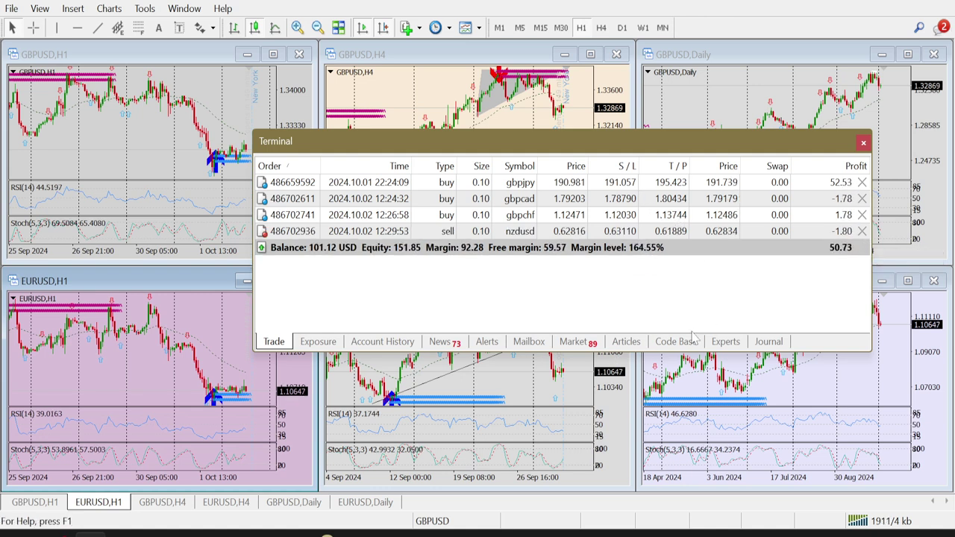
{"action": "key", "text": "ctrl+t"}
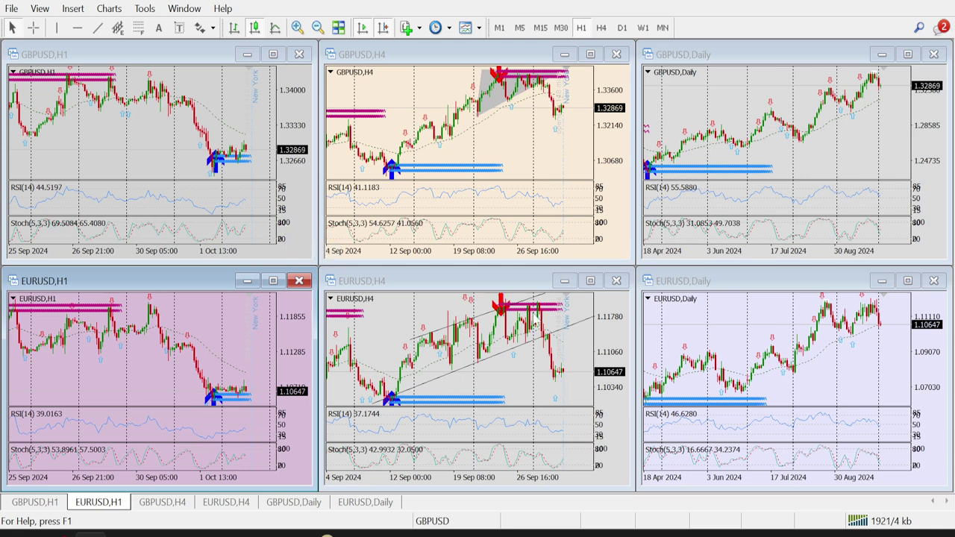
Step: Compare the GBPUSD and EURUSD H1 charts, and place a 0.10-lot GBPUSD buy stop order at 1.33119, above the current price
{"action": "mouse_move", "coordinate": [553, 105]}
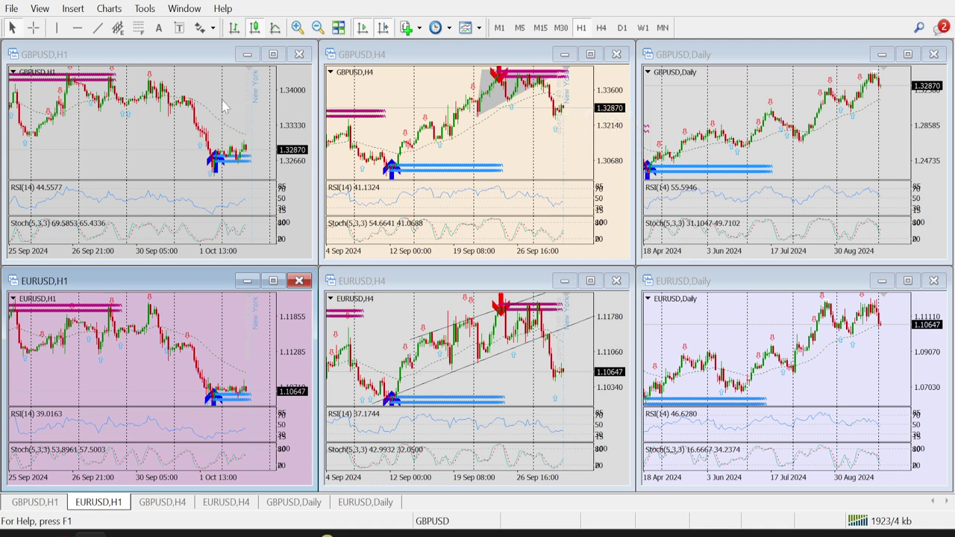
{"action": "left_click", "coordinate": [209, 134]}
{"action": "middle_click", "coordinate": [206, 129]}
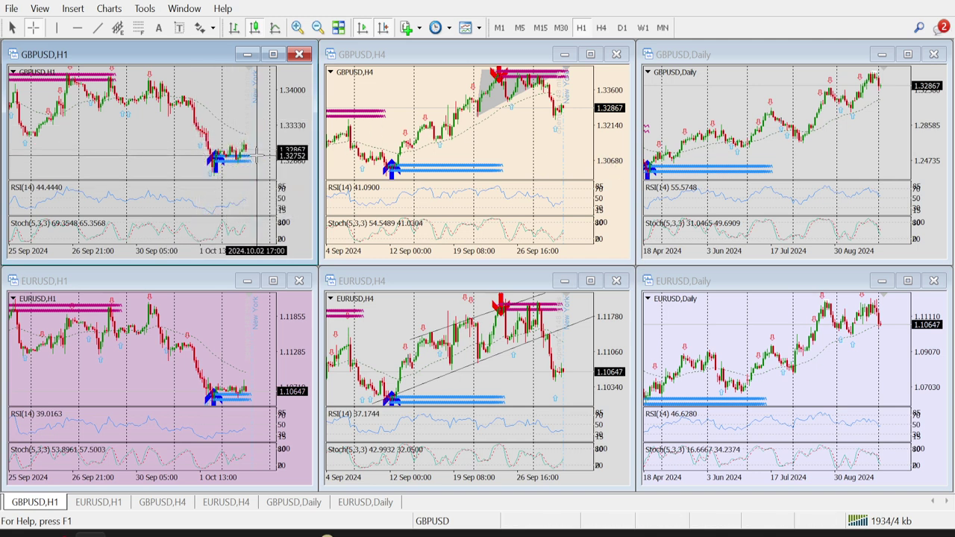
{"action": "left_click", "coordinate": [237, 337]}
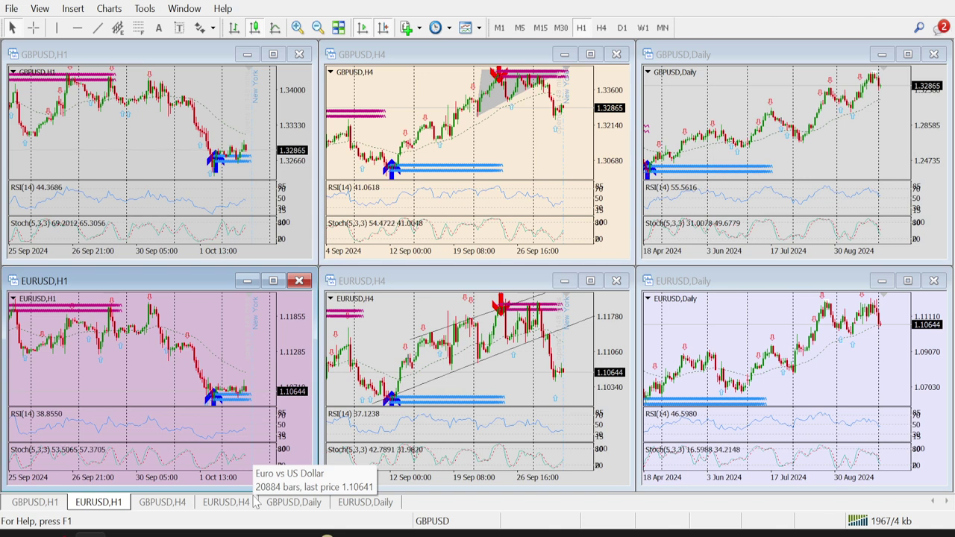
{"action": "right_click", "coordinate": [244, 137]}
{"action": "mouse_move", "coordinate": [317, 173]}
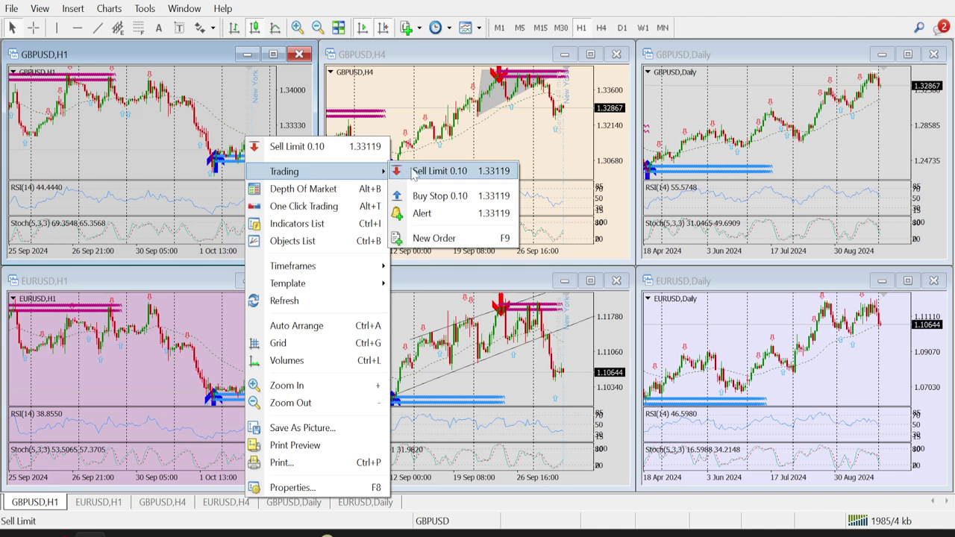
{"action": "left_click", "coordinate": [436, 195]}
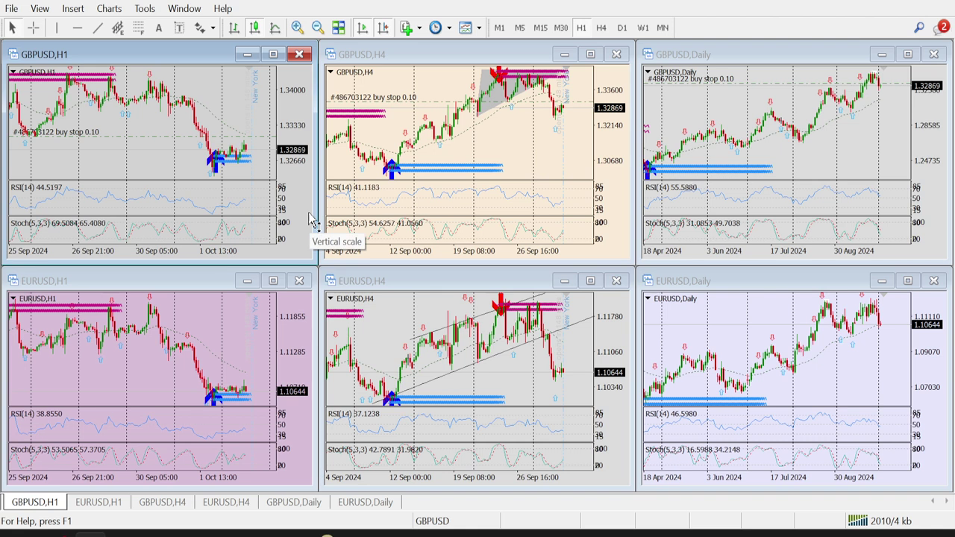
Step: Check the open positions and pending order, and read through the closed trades down to the overall profit and loss
{"action": "key", "text": "ctrl+t"}
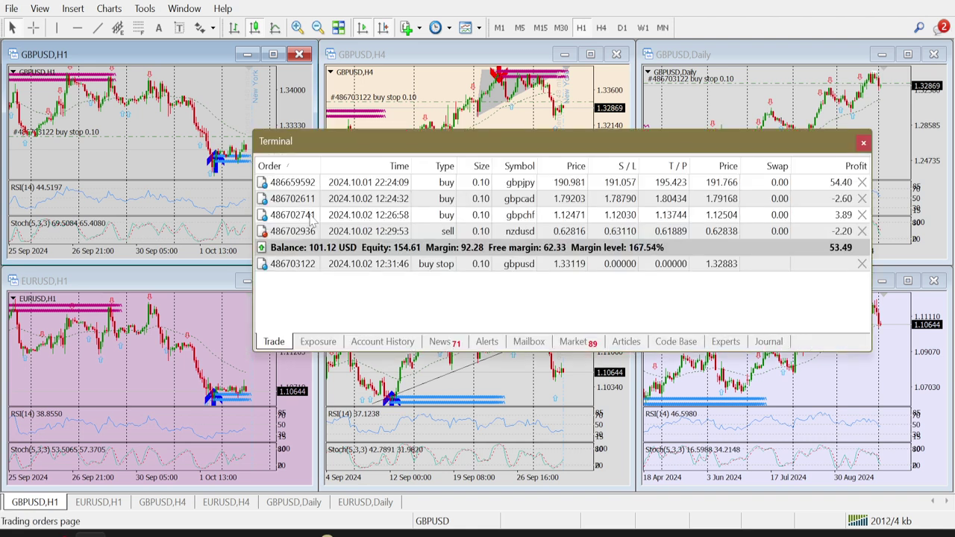
{"action": "key", "text": "ctrl+t"}
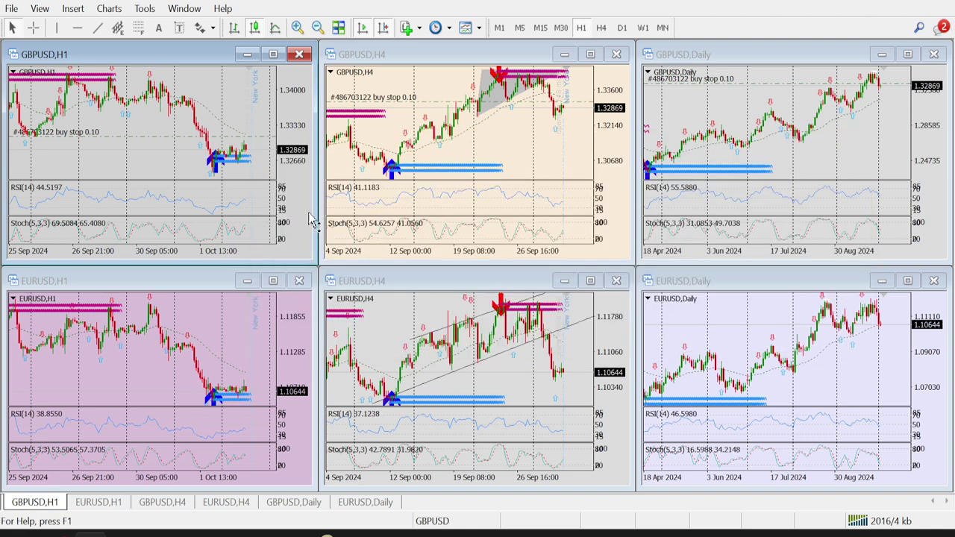
{"action": "key", "text": "ctrl+t"}
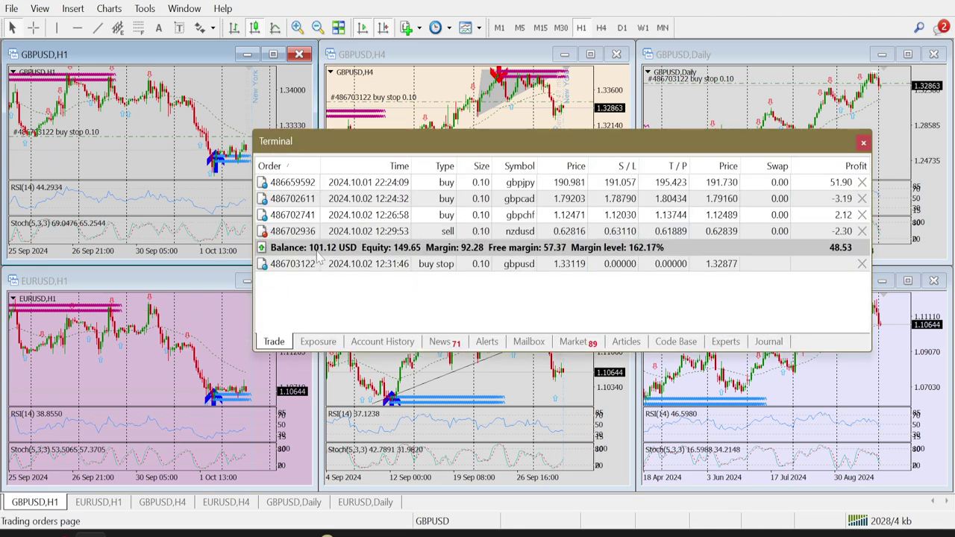
{"action": "left_click", "coordinate": [382, 341]}
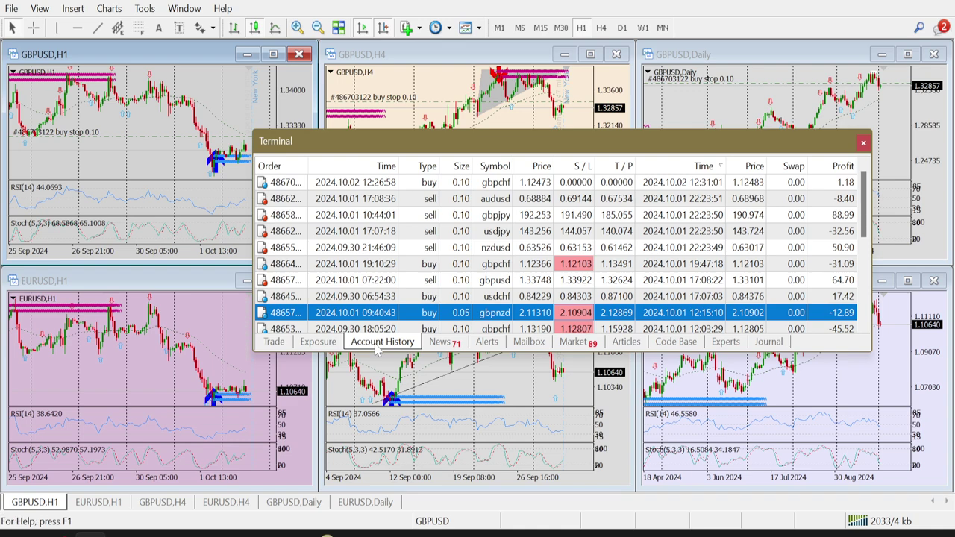
{"action": "key", "text": "super+Tab"}
{"action": "key", "text": "Escape"}
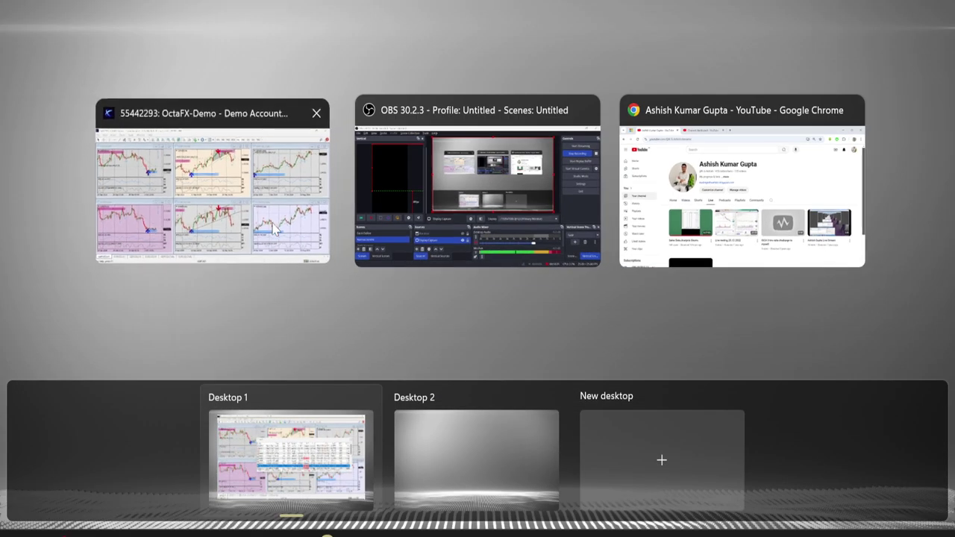
{"action": "scroll", "coordinate": [648, 253], "scroll_direction": "down", "scroll_amount": 5}
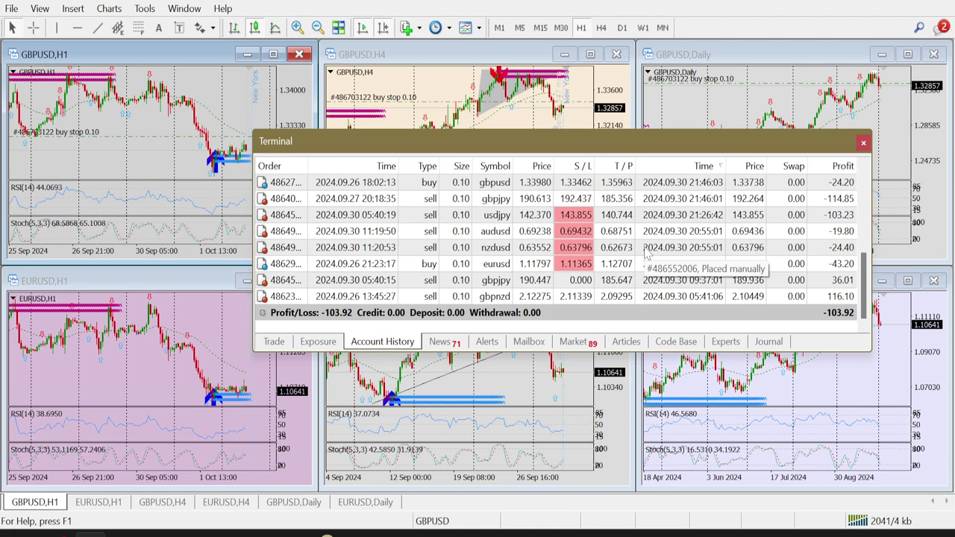
Step: Set the account history's custom period to Last week, from 2024.09.29 to 2024.10.04
{"action": "right_click", "coordinate": [692, 171]}
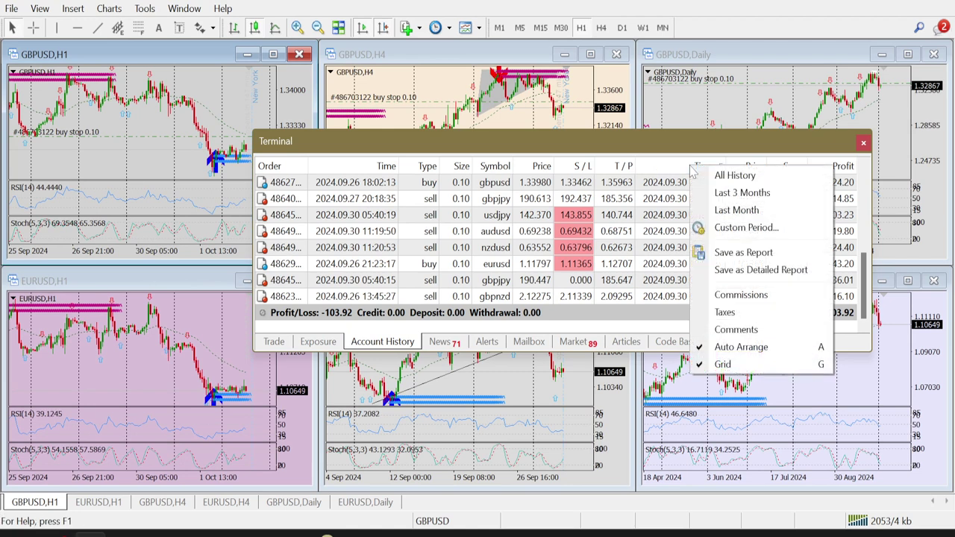
{"action": "left_click", "coordinate": [746, 228]}
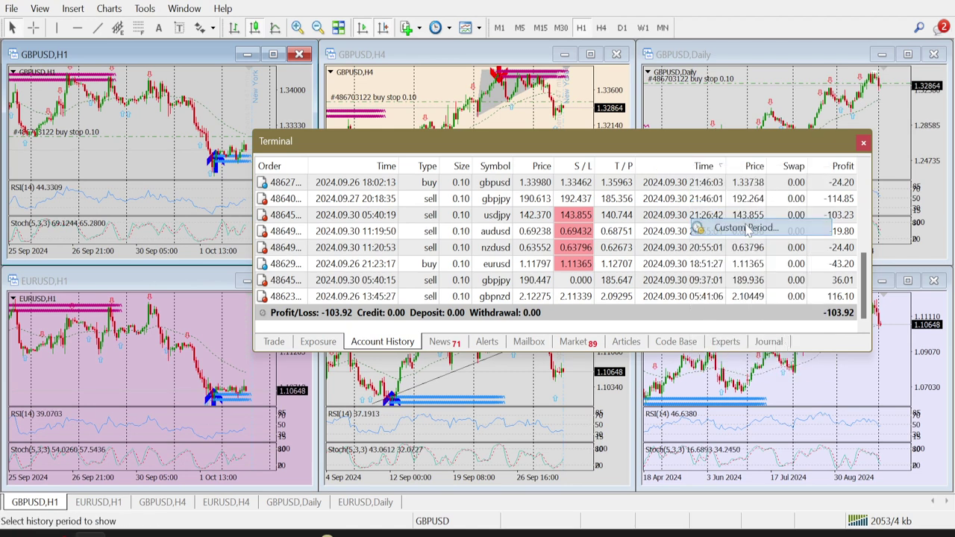
{"action": "left_click", "coordinate": [499, 246]}
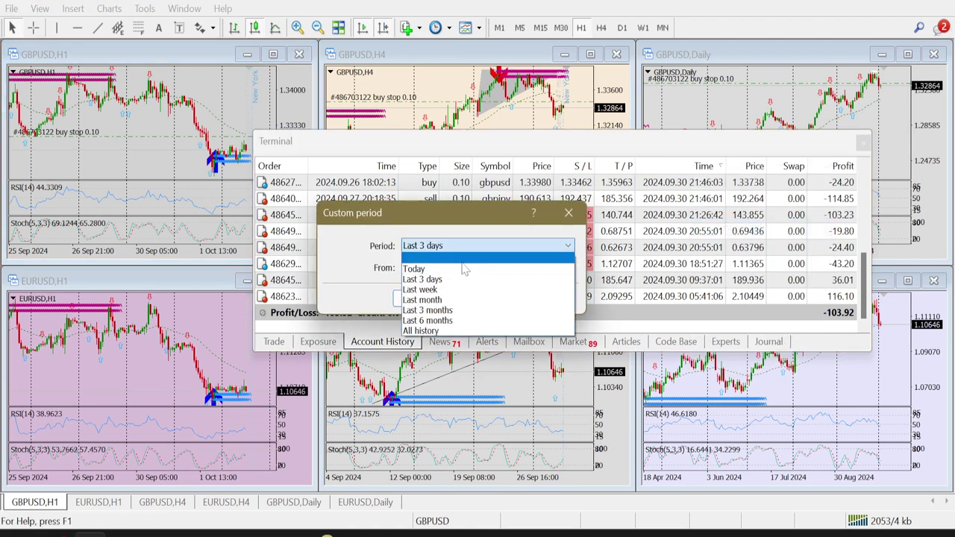
{"action": "left_click", "coordinate": [440, 291]}
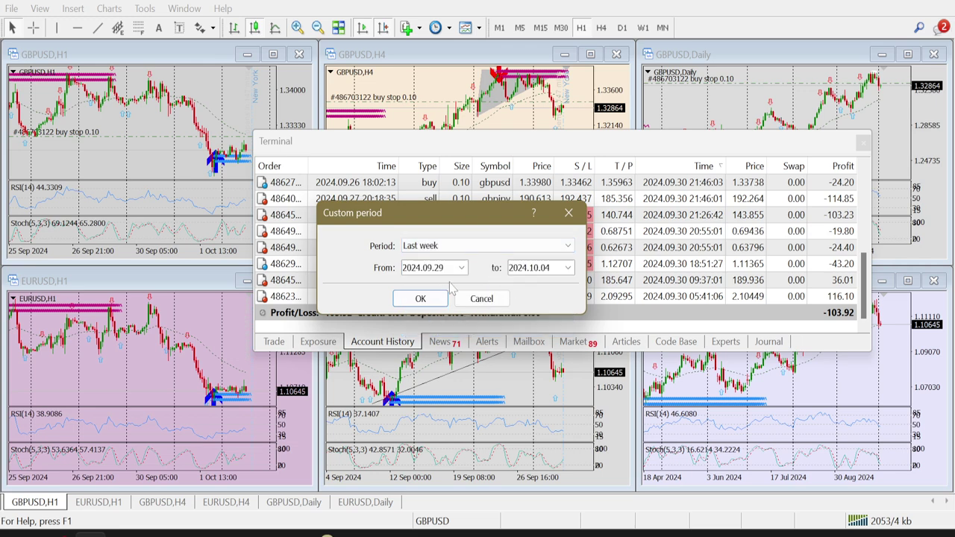
{"action": "left_click", "coordinate": [430, 297]}
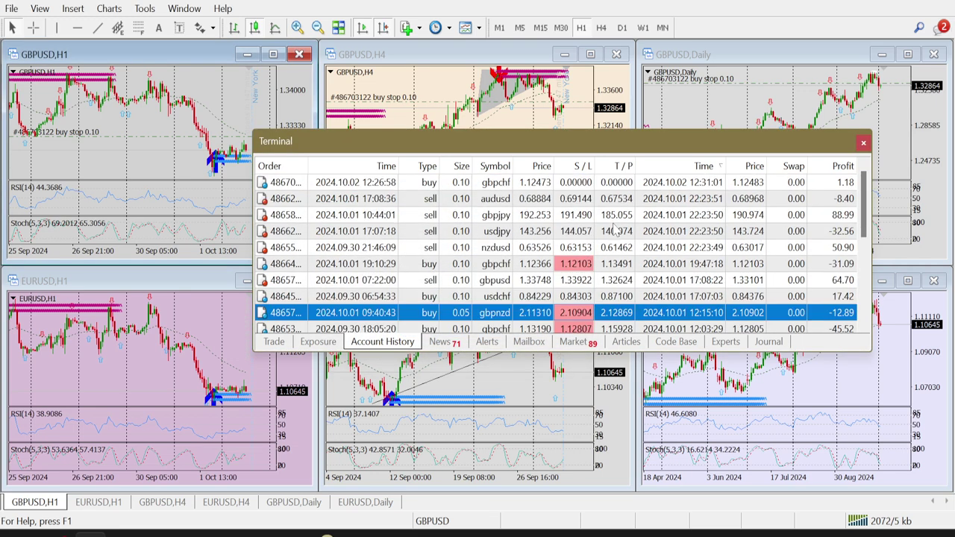
Step: Recheck the account history's custom period dates, and return to the list of open positions and pending orders
{"action": "right_click", "coordinate": [683, 172]}
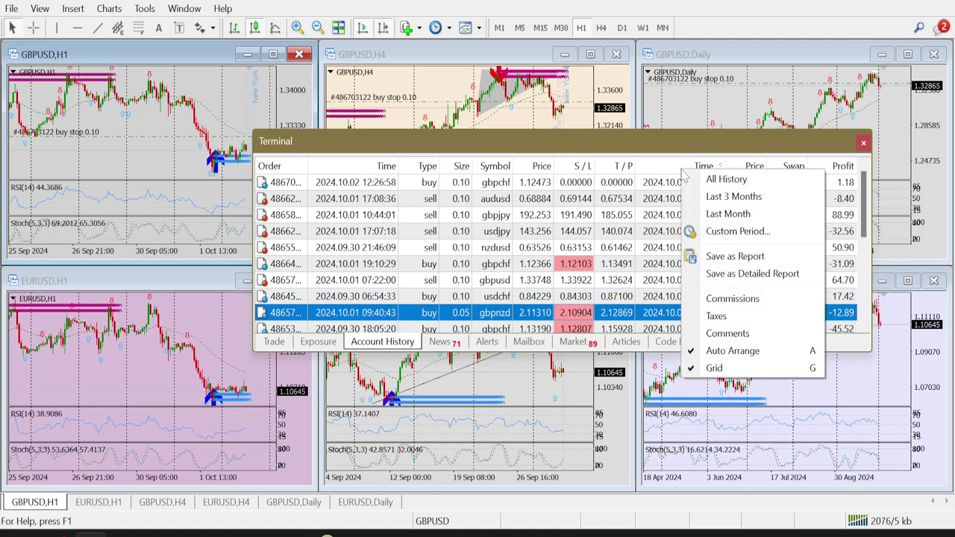
{"action": "left_click", "coordinate": [712, 234]}
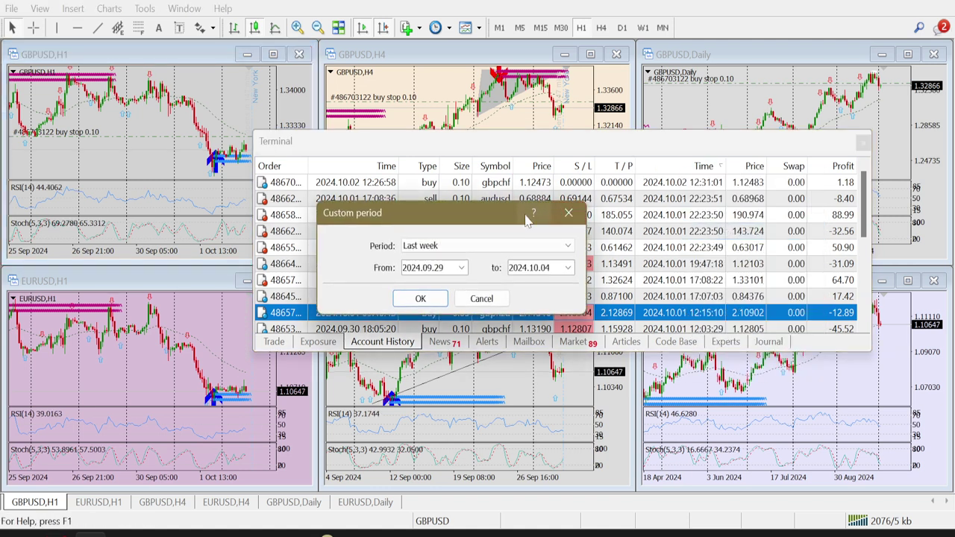
{"action": "left_click", "coordinate": [420, 298]}
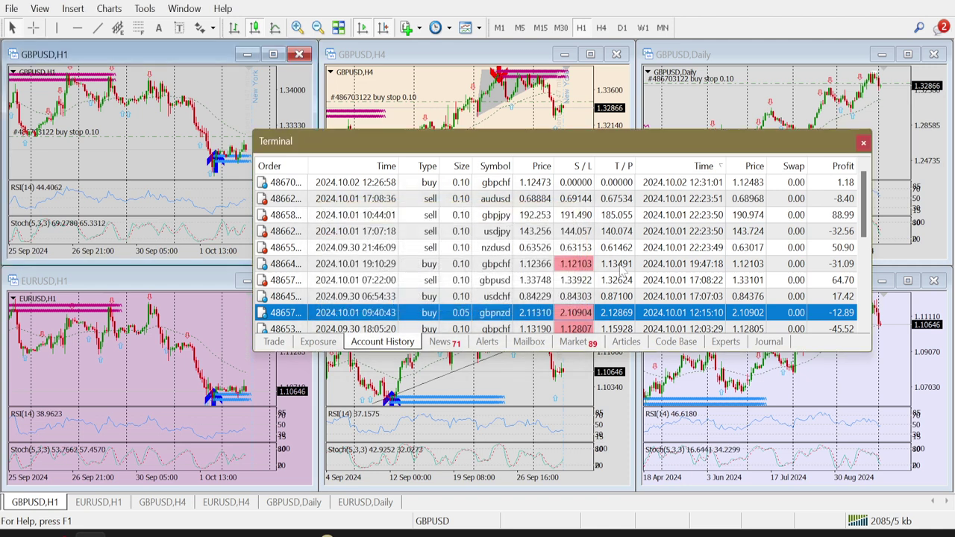
{"action": "scroll", "coordinate": [755, 313], "scroll_direction": "down", "scroll_amount": 1}
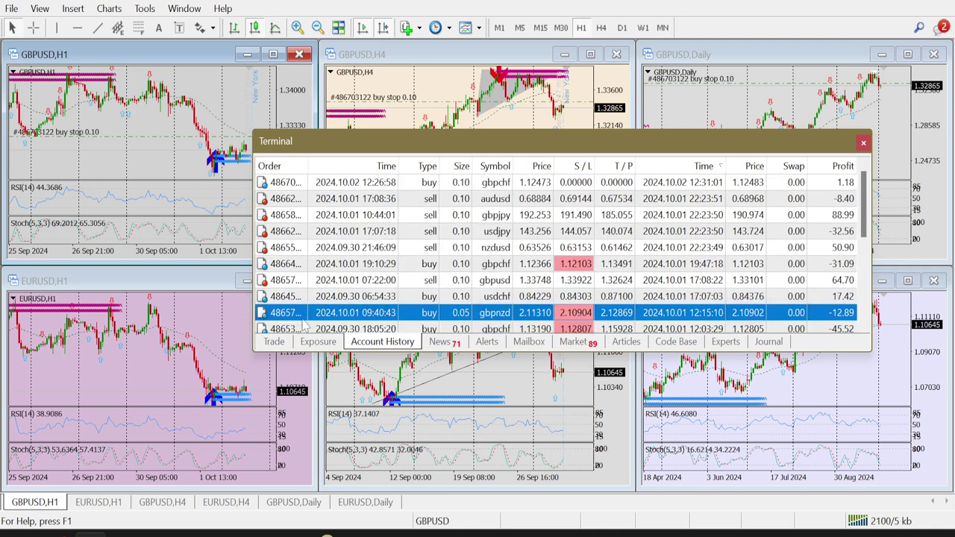
{"action": "left_click", "coordinate": [274, 341]}
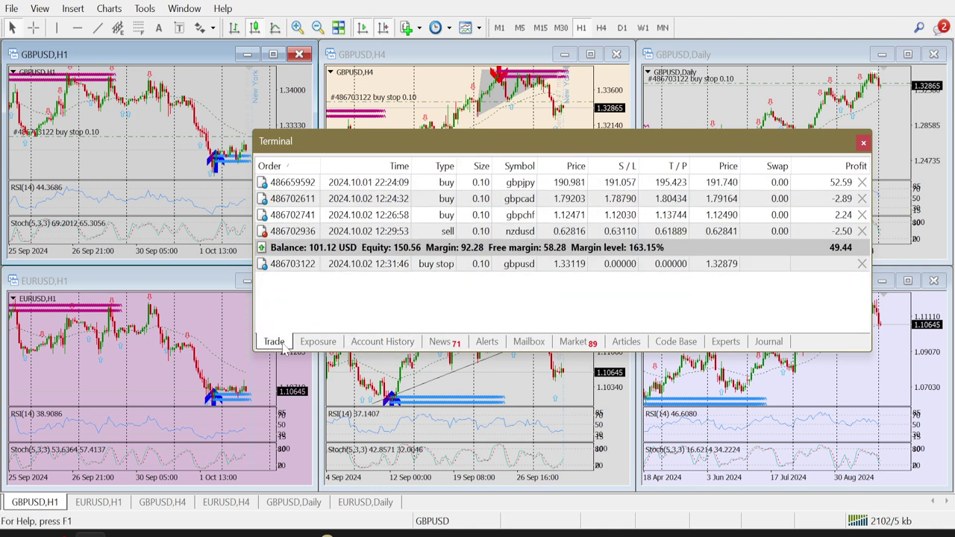